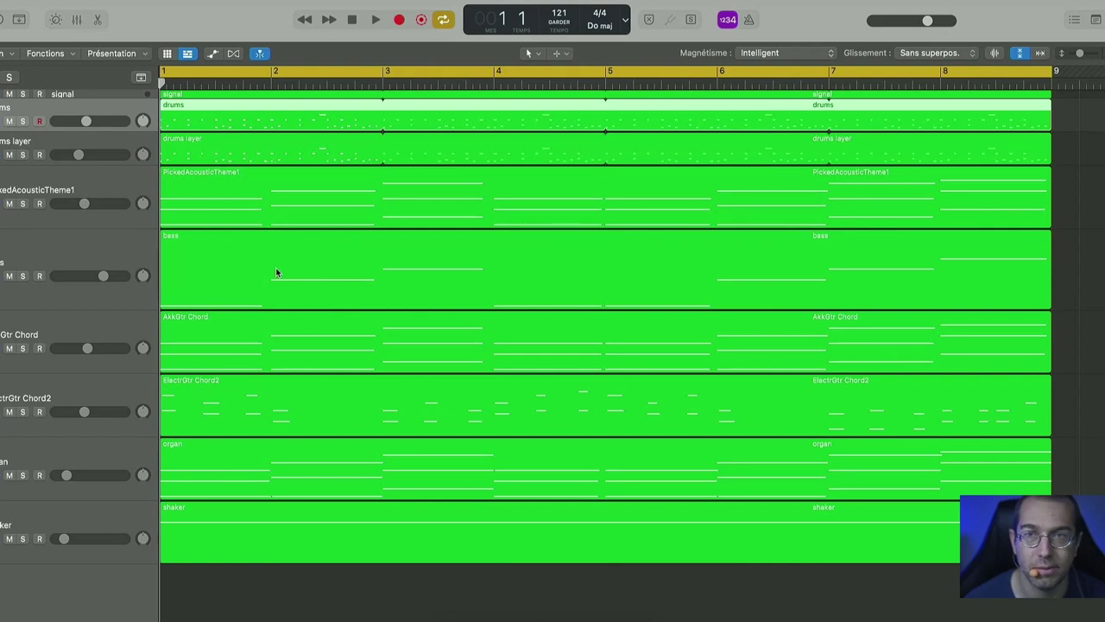
- Play the beat once, then enable Cycle looping and return the playhead to bar 1
key("space")
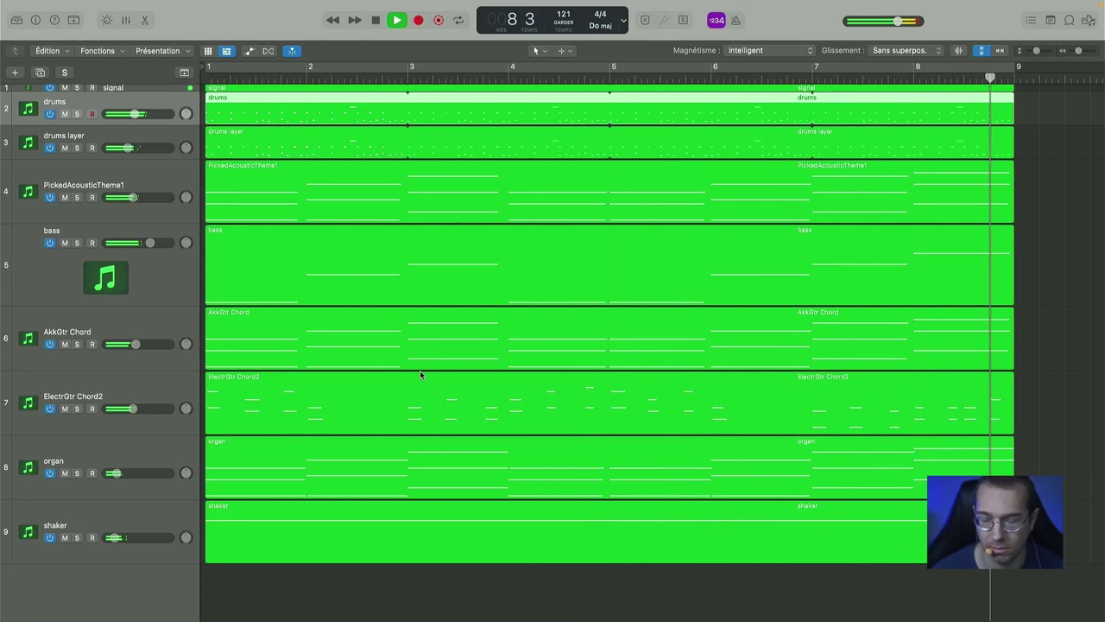
key("space")
key("c")
key("Return")
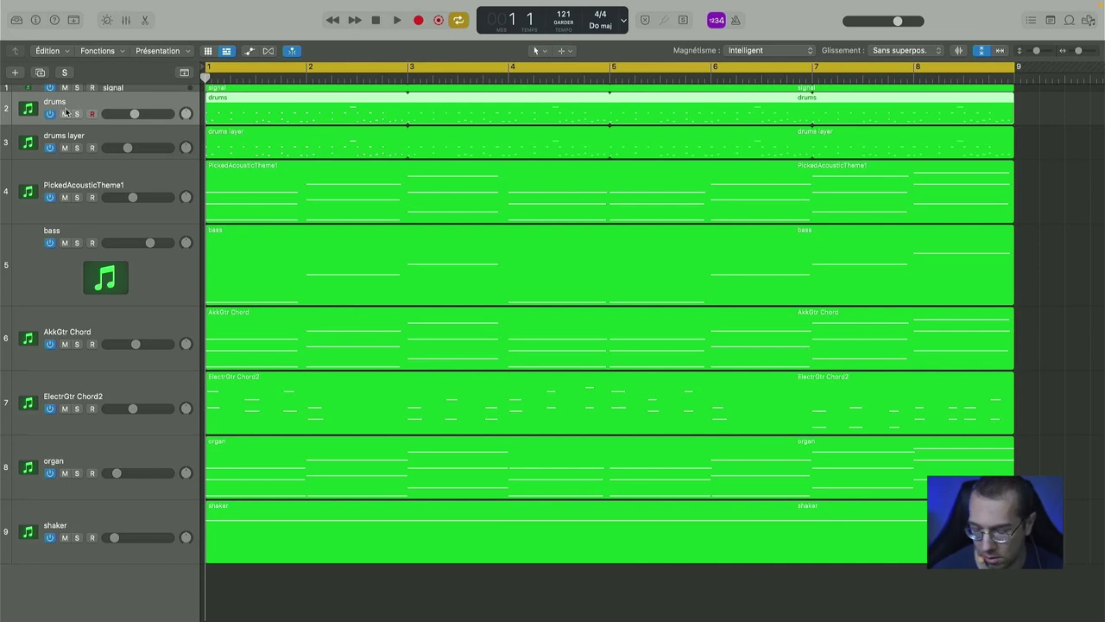
- Show the drums track's Kontakt 80s Drummer kit, then solo the drums and play them alone
key("i")
left_click(32, 263)
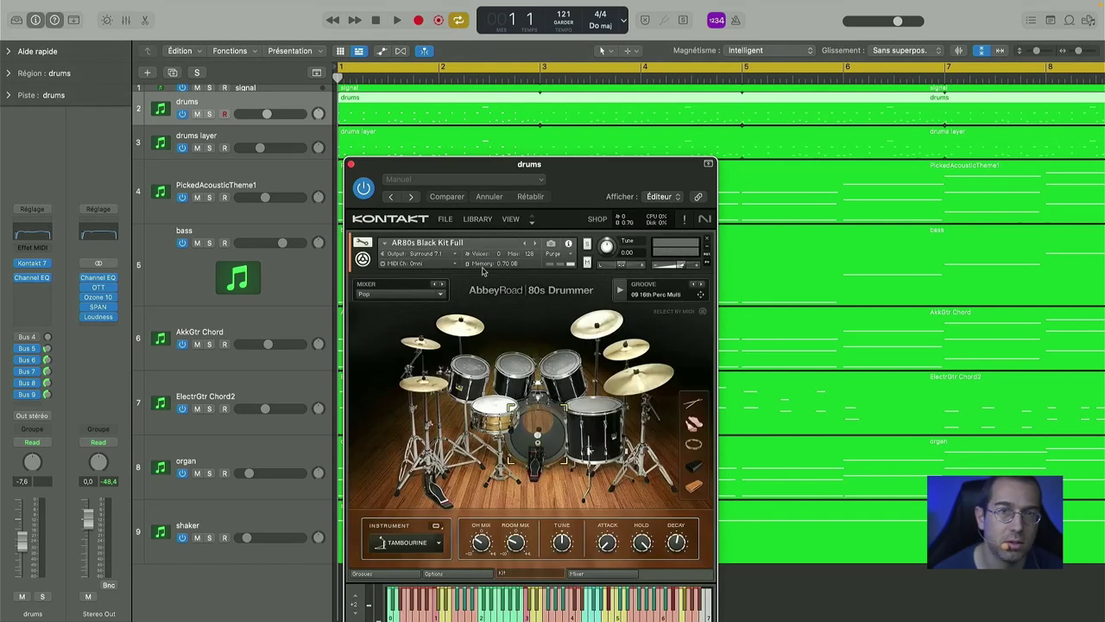
left_click(208, 114)
key("space")
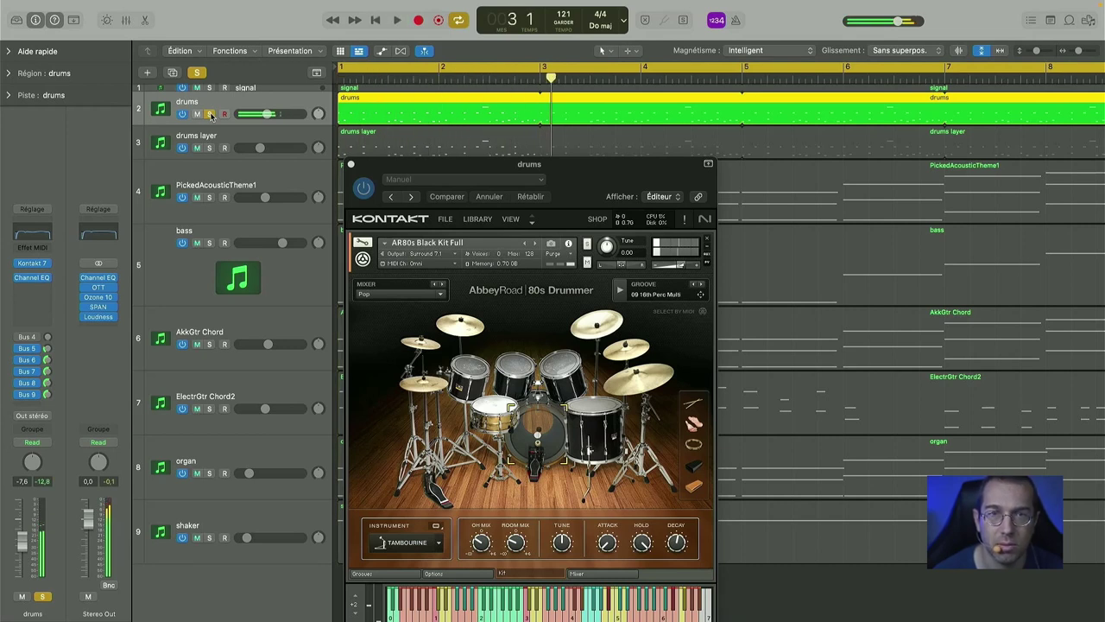
key("space")
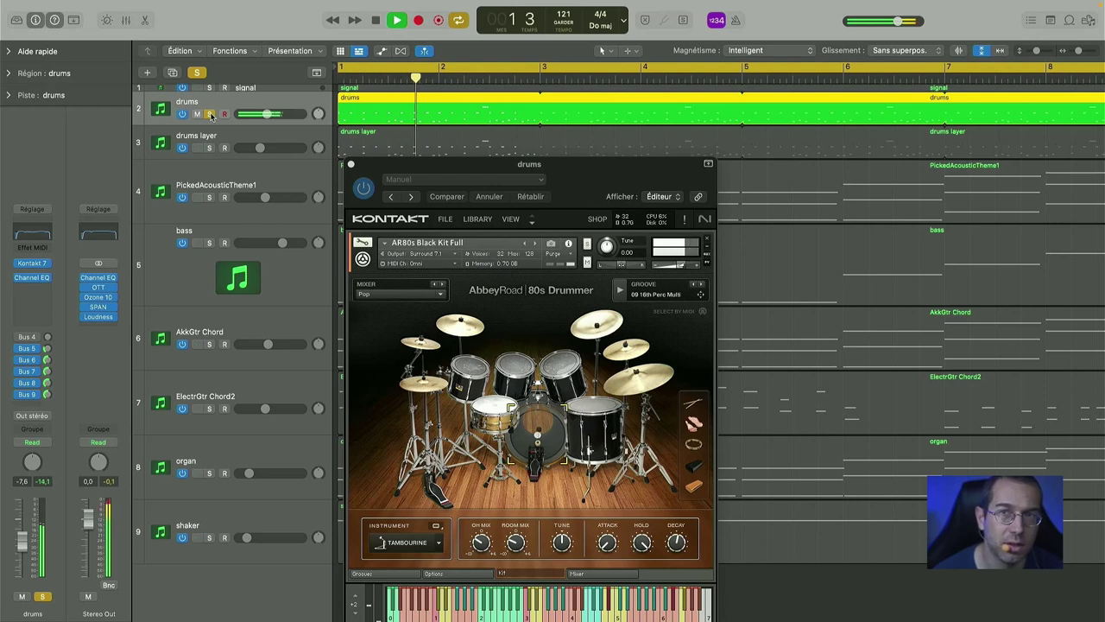
key("space")
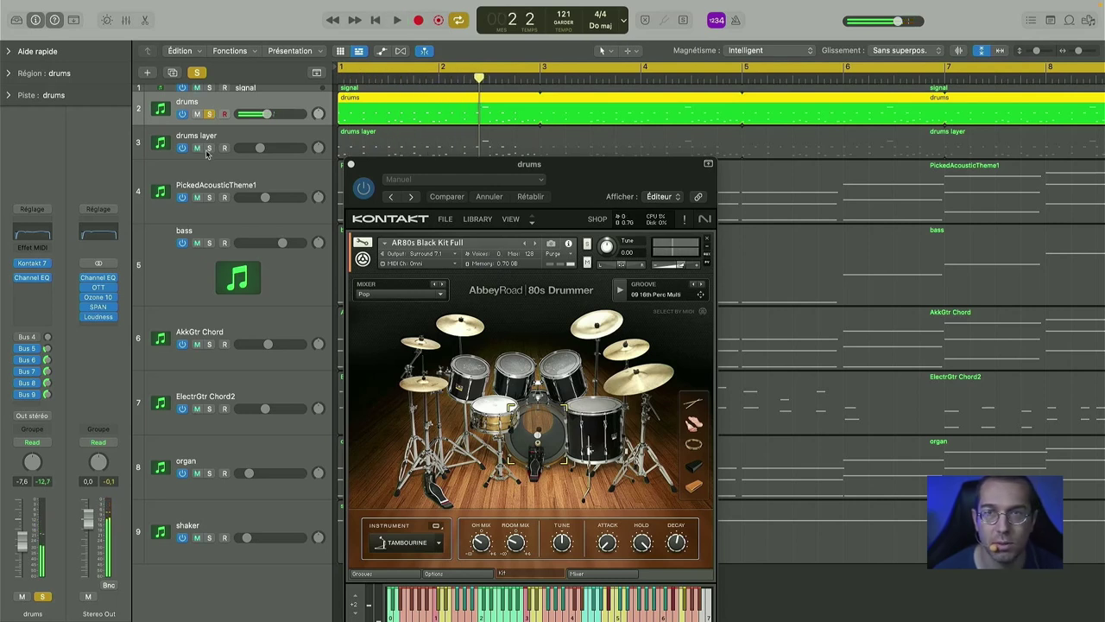
- Solo drums layer alongside drums, toggling it while playing, then close Kontakt and select drums layer
left_click(209, 148)
key("space")
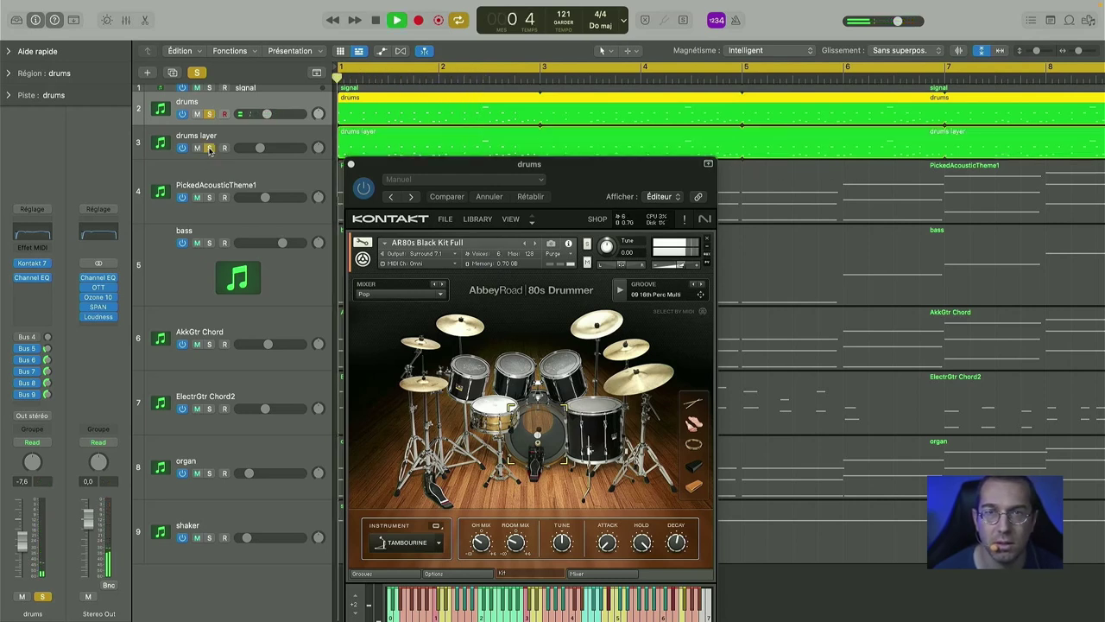
key("space")
left_click(209, 147)
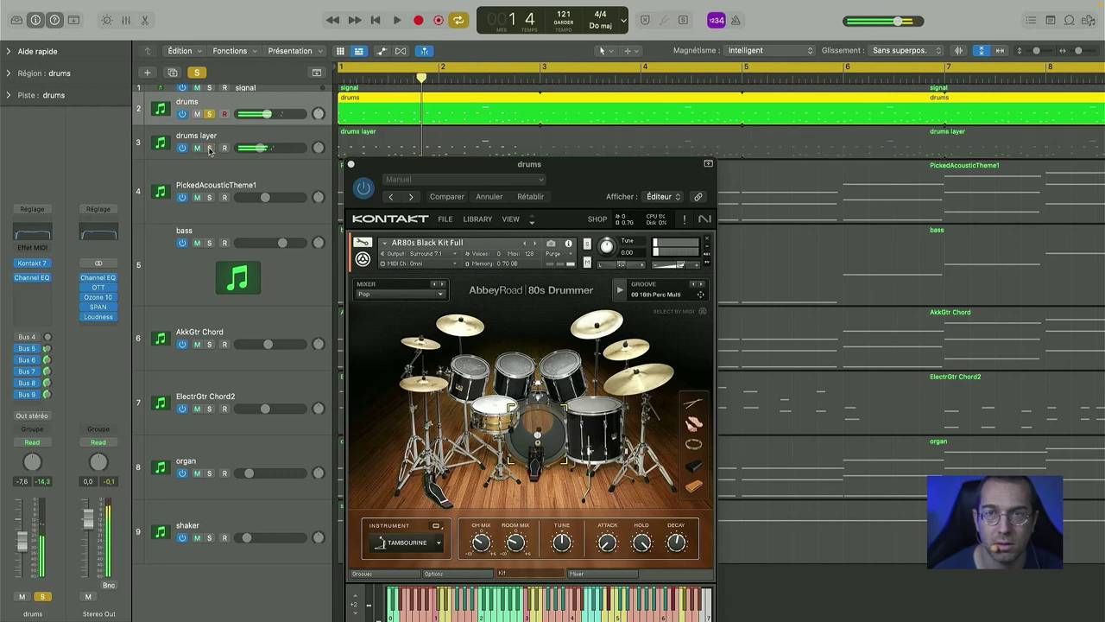
key("space")
left_click(208, 148)
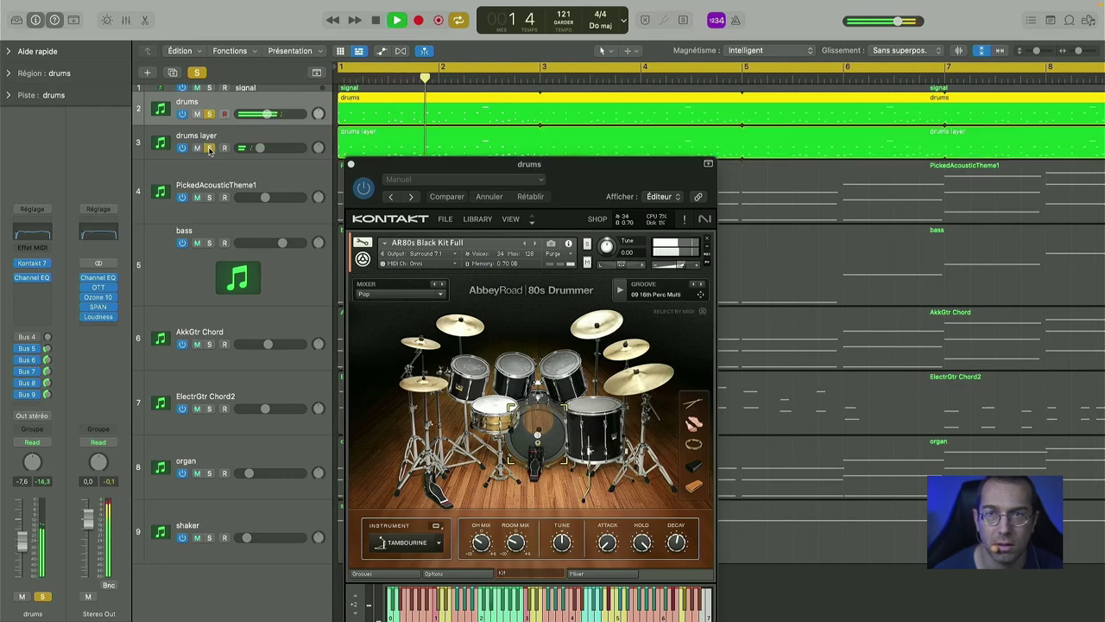
key("space")
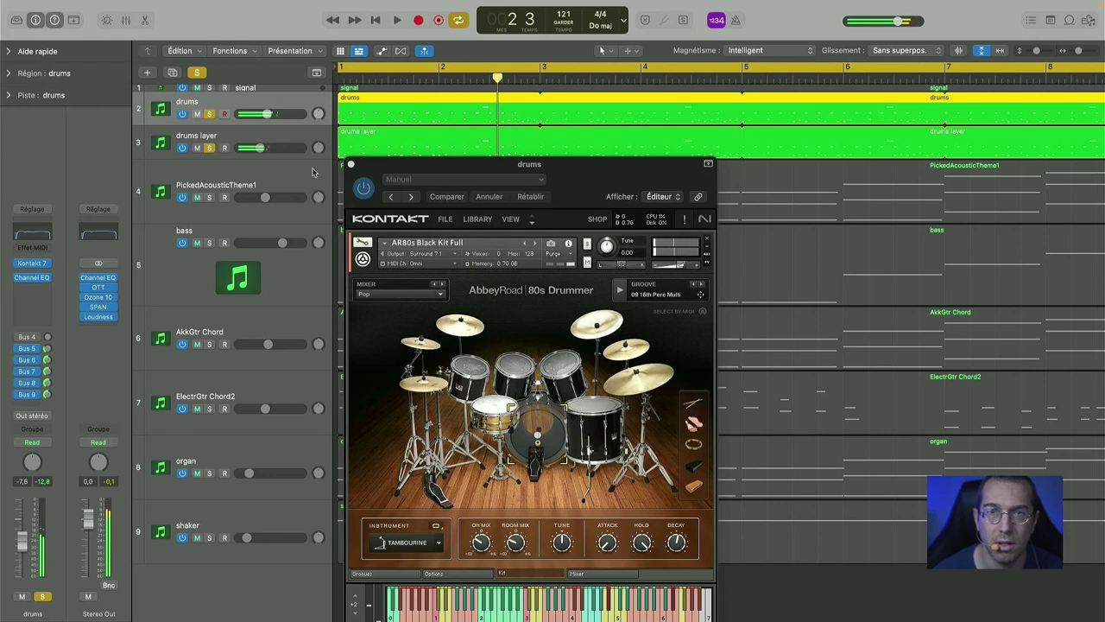
left_click(351, 165)
left_click(273, 143)
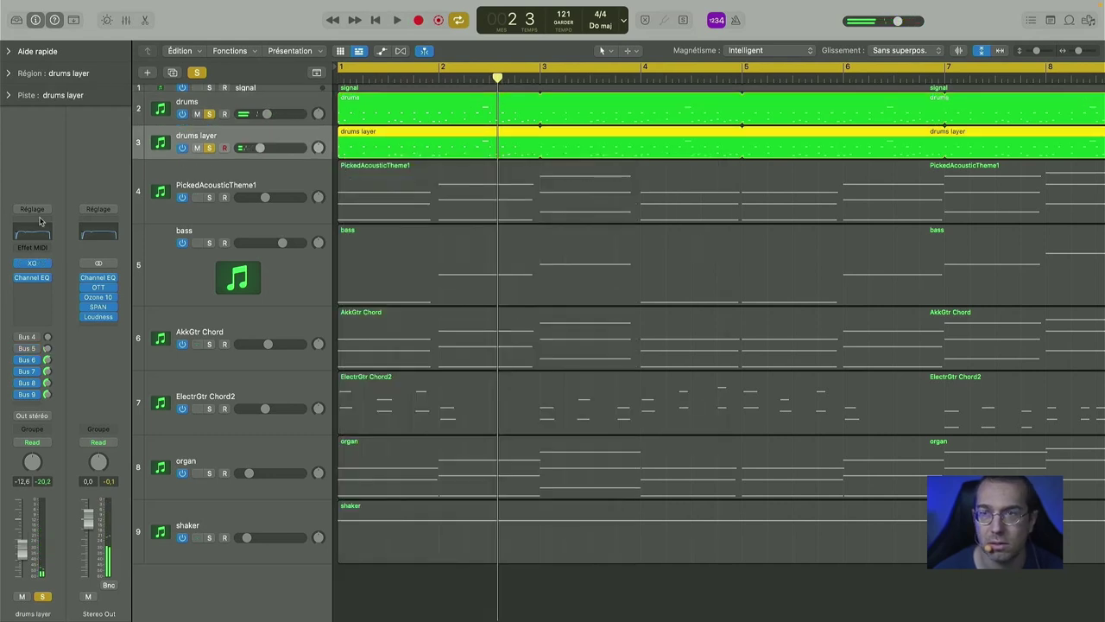
- Preview different kick samples in the drums layer's XO Headfirst Swamp map, then close XO
left_click(31, 263)
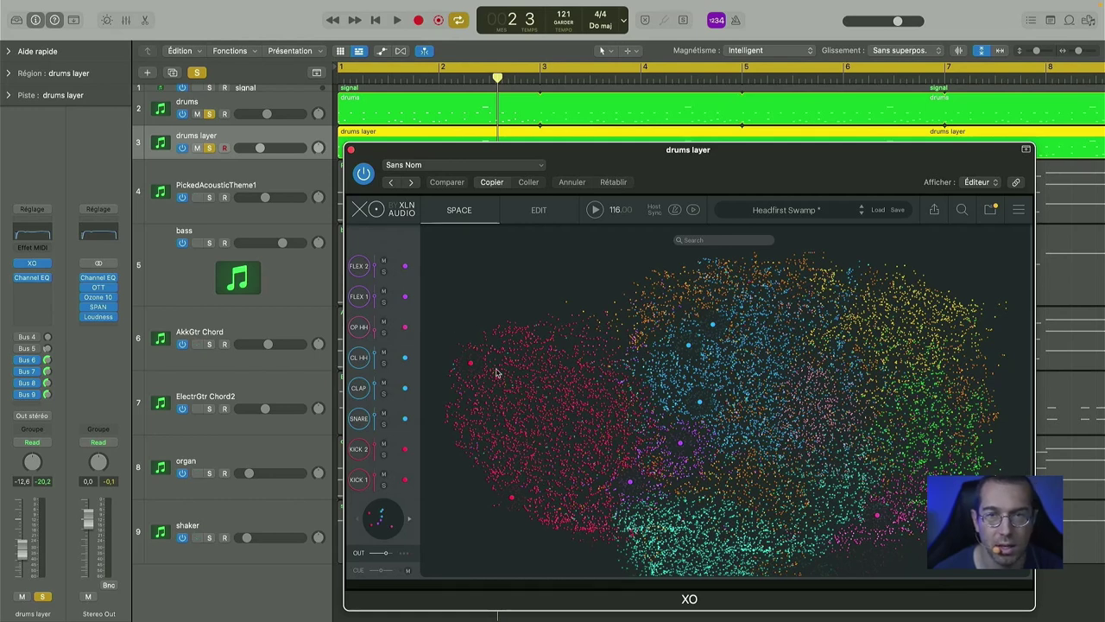
left_click(518, 442)
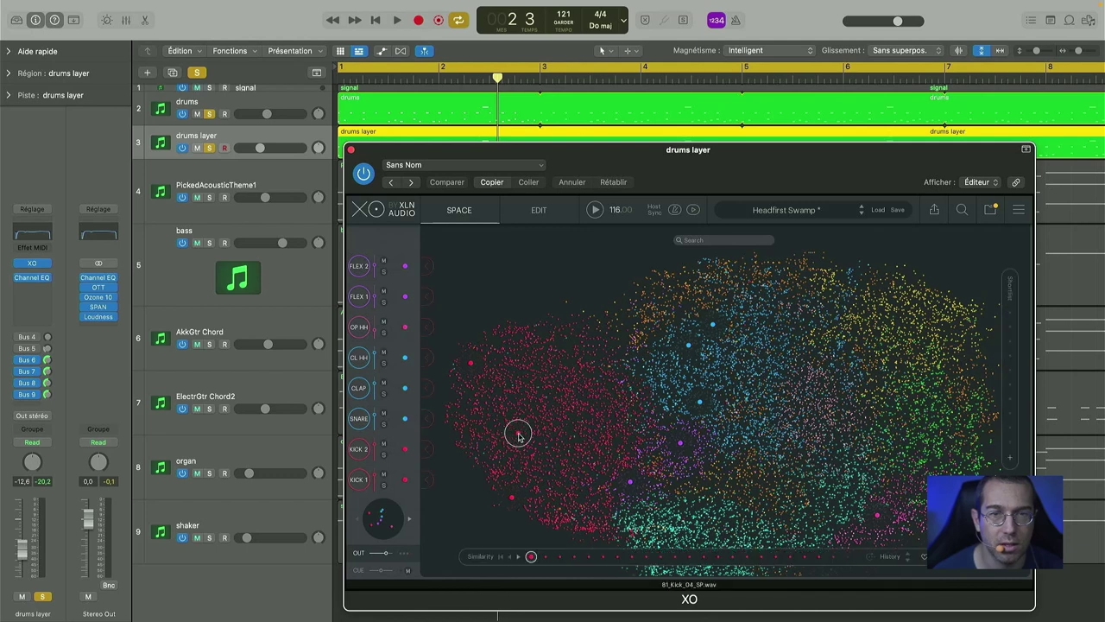
left_click_drag(506, 426, 512, 460)
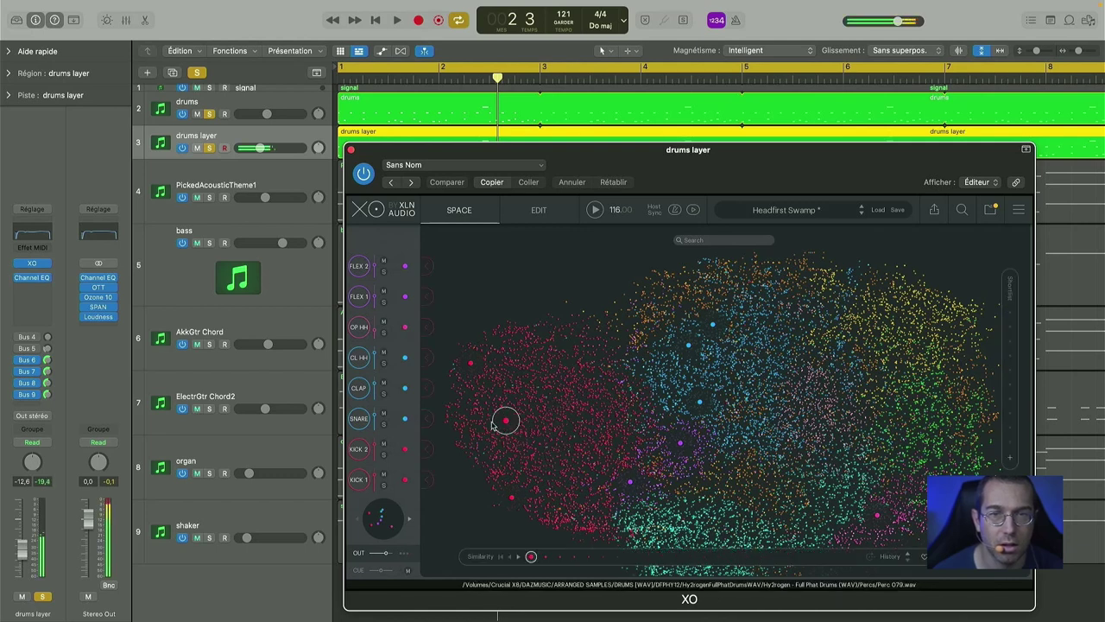
left_click(513, 500)
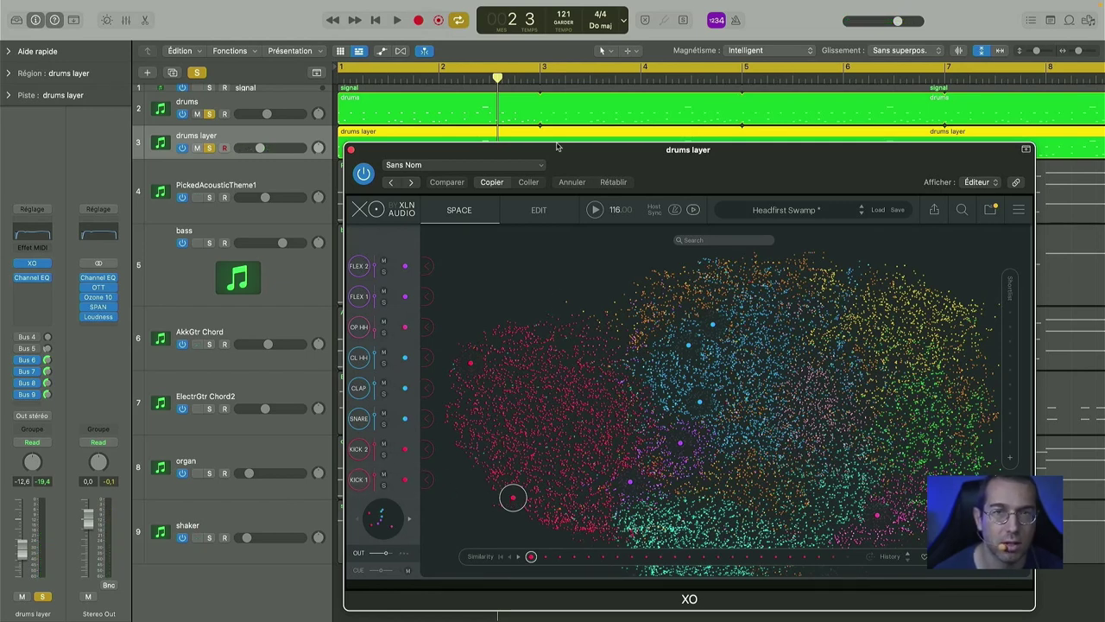
left_click(351, 150)
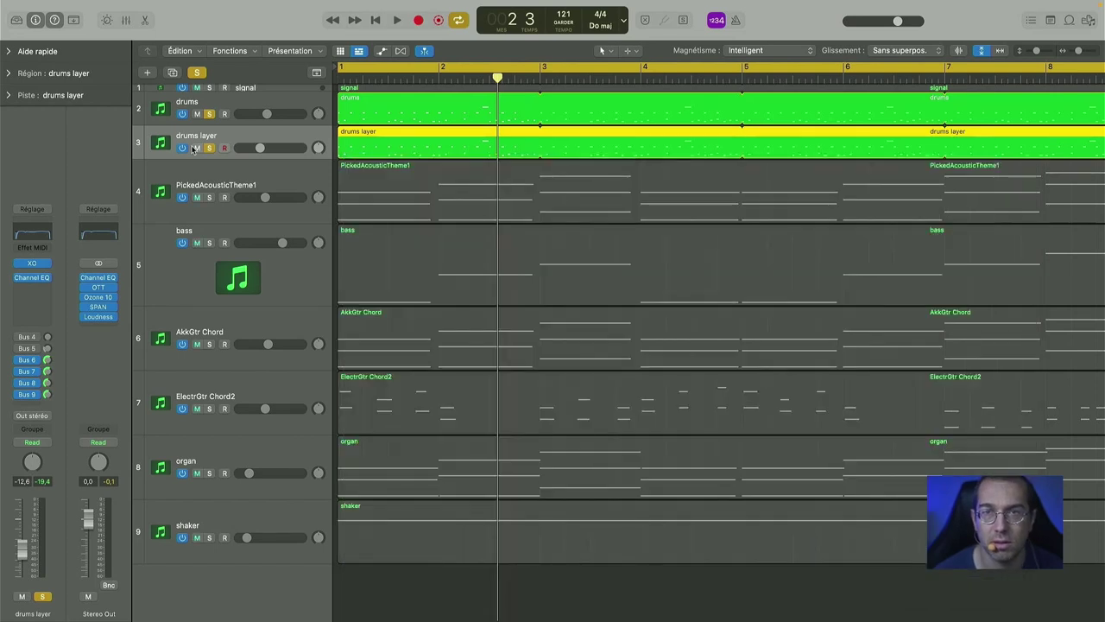
- Toggle the drums layer solo during playback, then clear the solos on drums layer and drums
left_click(208, 148)
key("space")
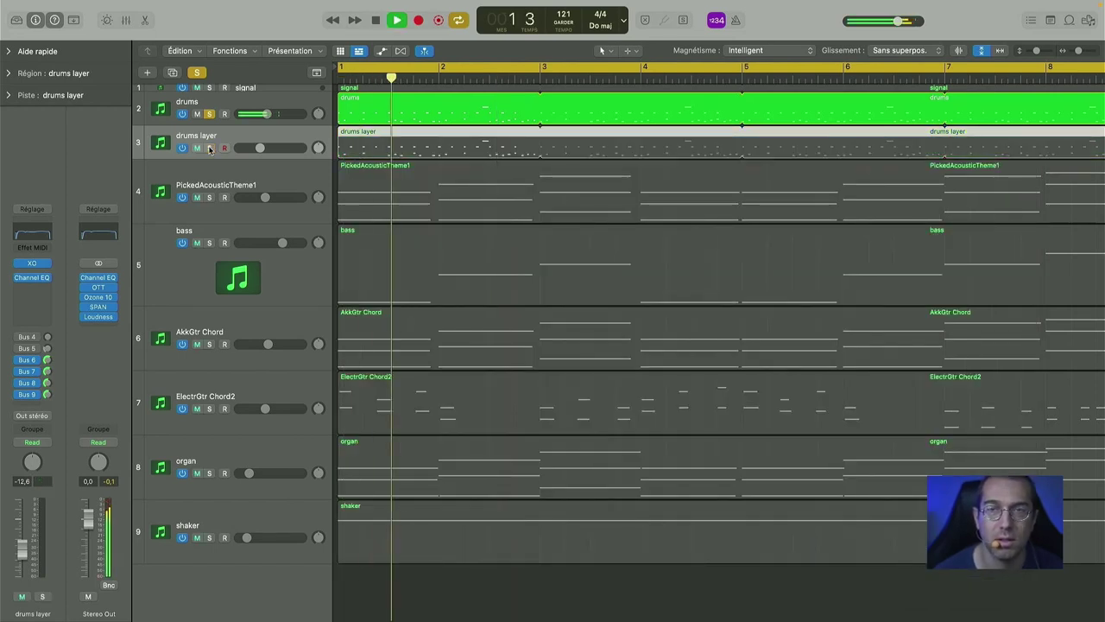
left_click(208, 147)
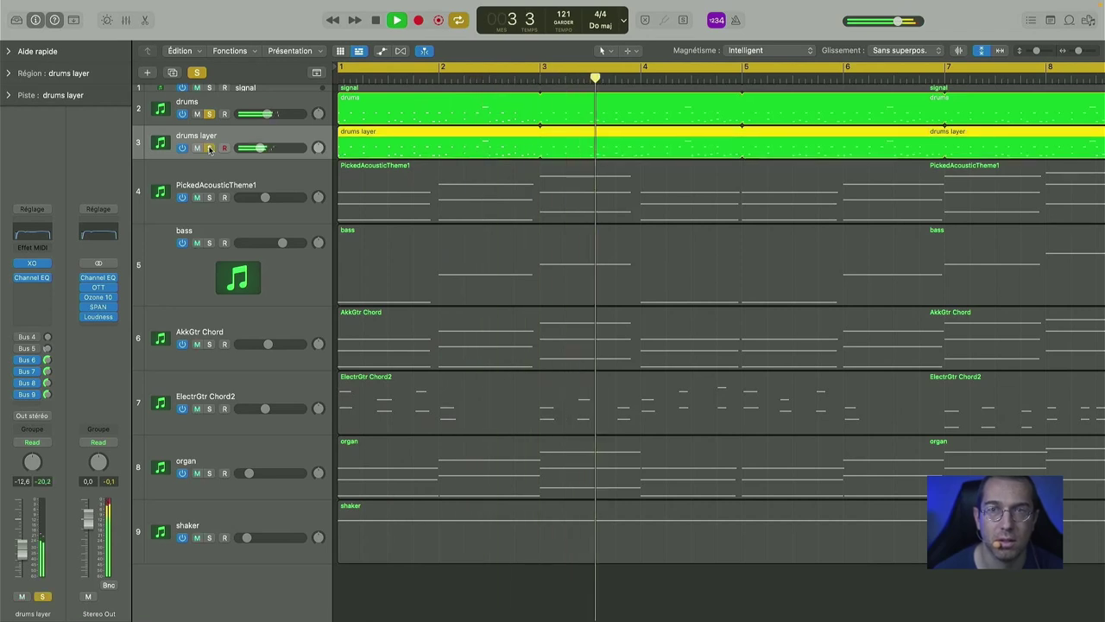
key("space")
left_click(209, 148)
left_click(208, 114)
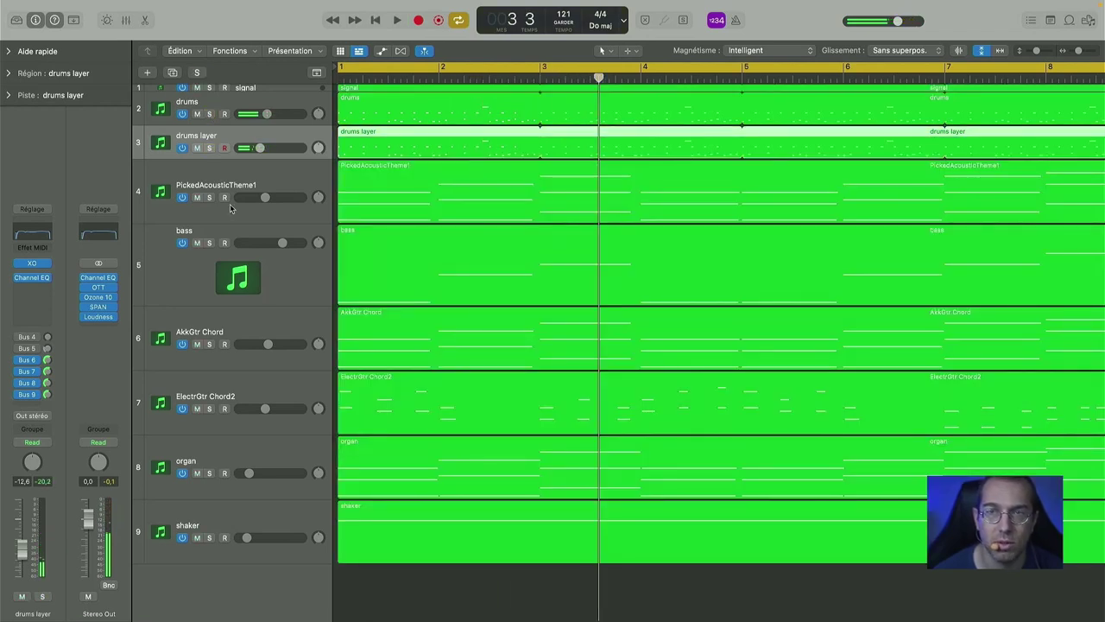
- Select PickedAcousticTheme1 and view its Picked Acoustic Kontakt instrument, then close it
left_click(234, 177)
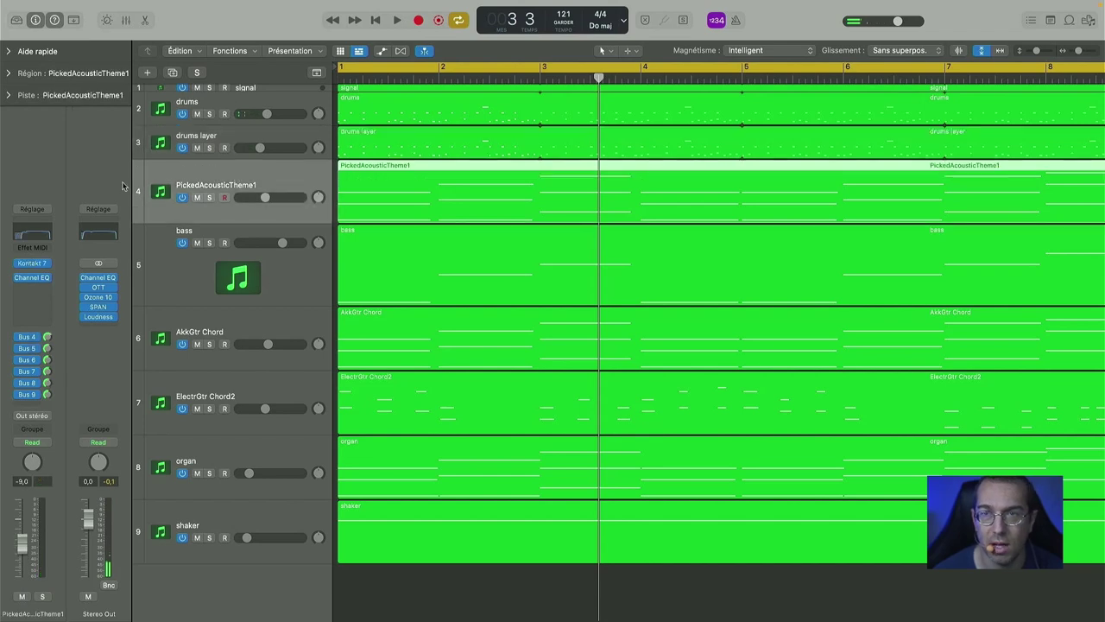
left_click(32, 262)
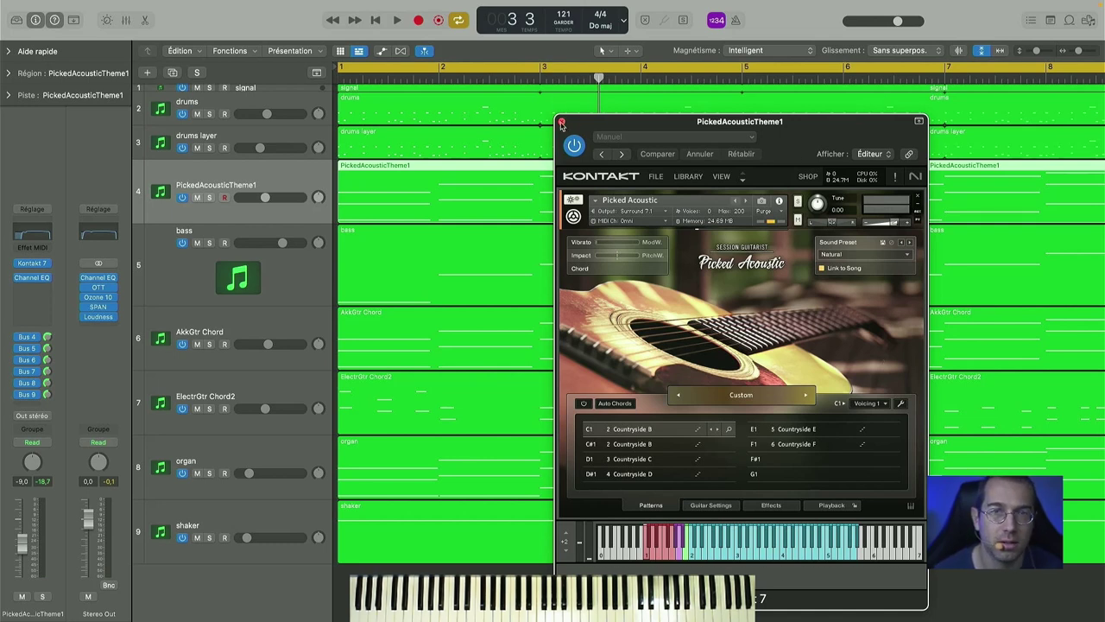
left_click(561, 123)
- Solo PickedAcousticTheme1 and play it alone through bar 8, then unsolo it
left_click(209, 198)
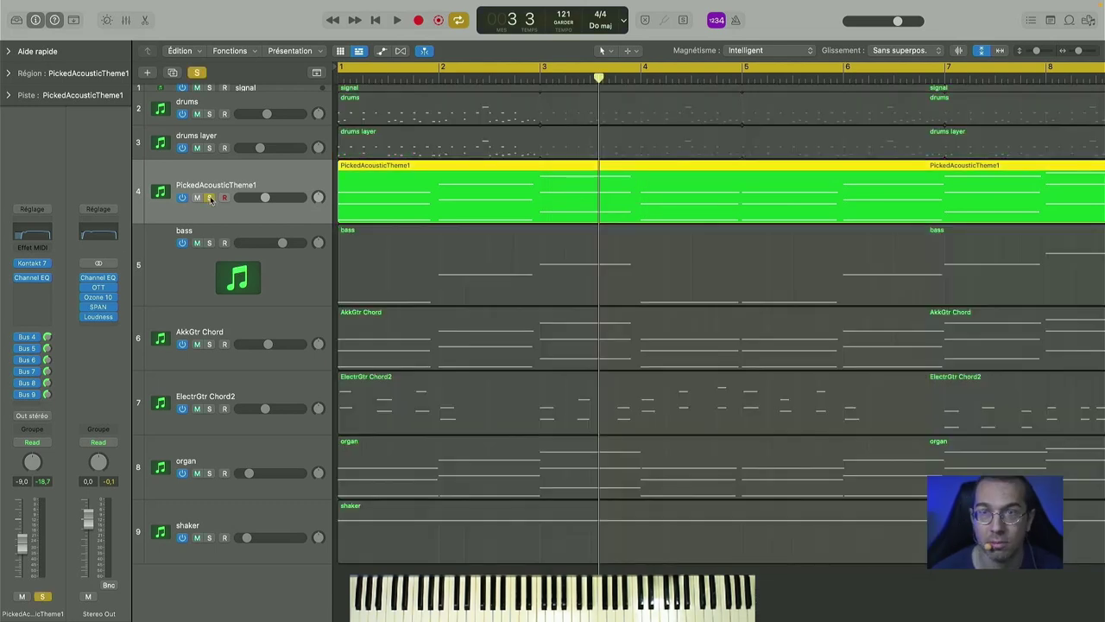
key("space")
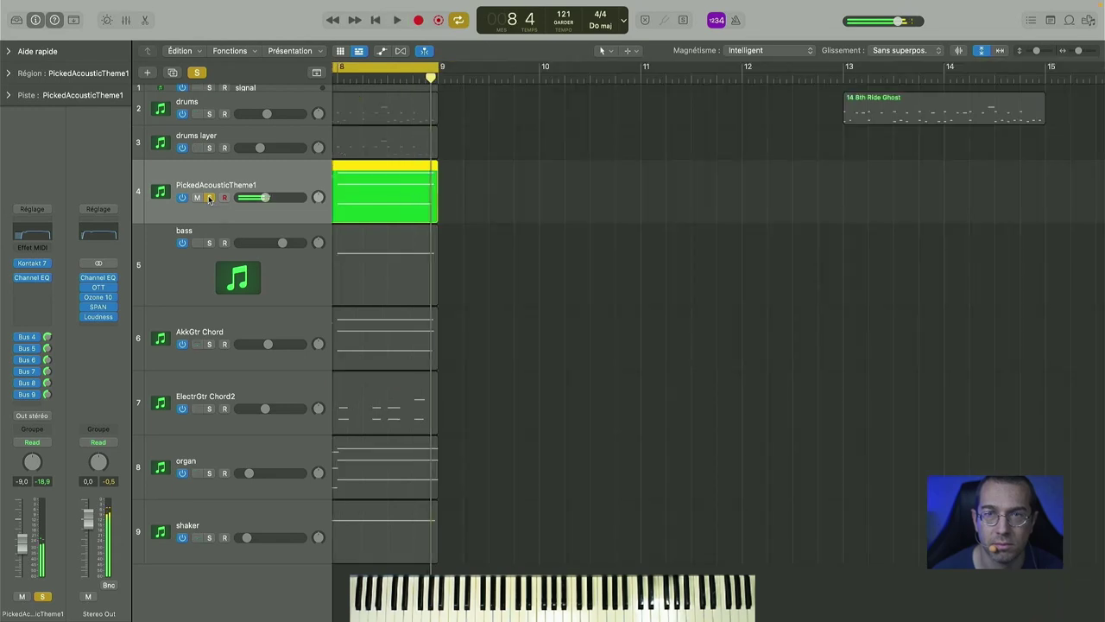
left_click(209, 198)
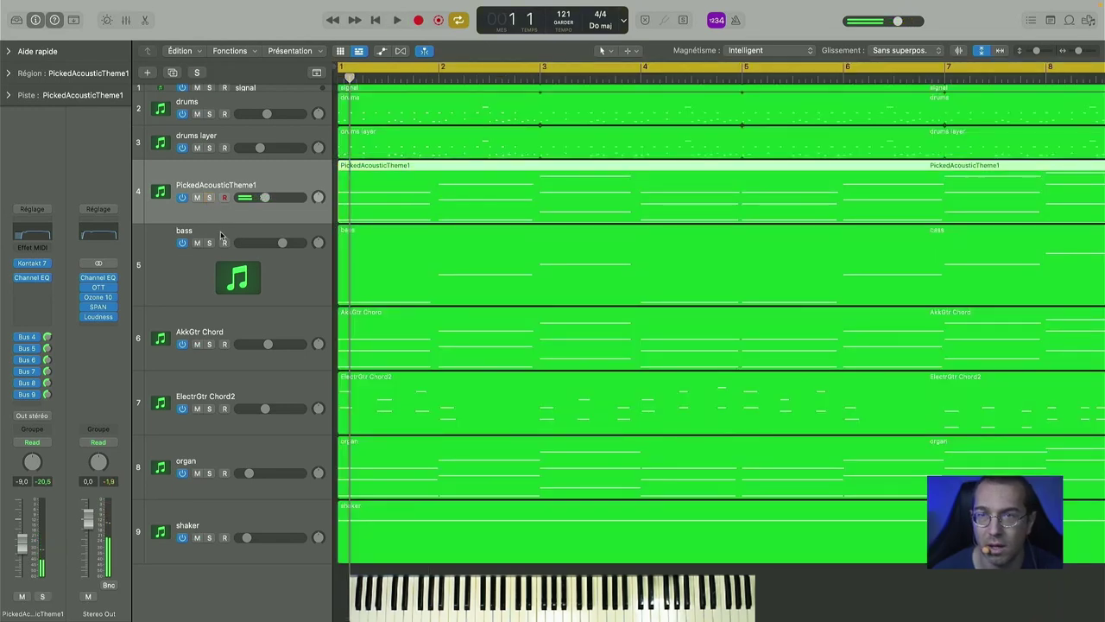
- On the bass's Prime Bass Playback page, try tempo 1/2, 1:1 and x2, ending at 1:1
left_click(182, 233)
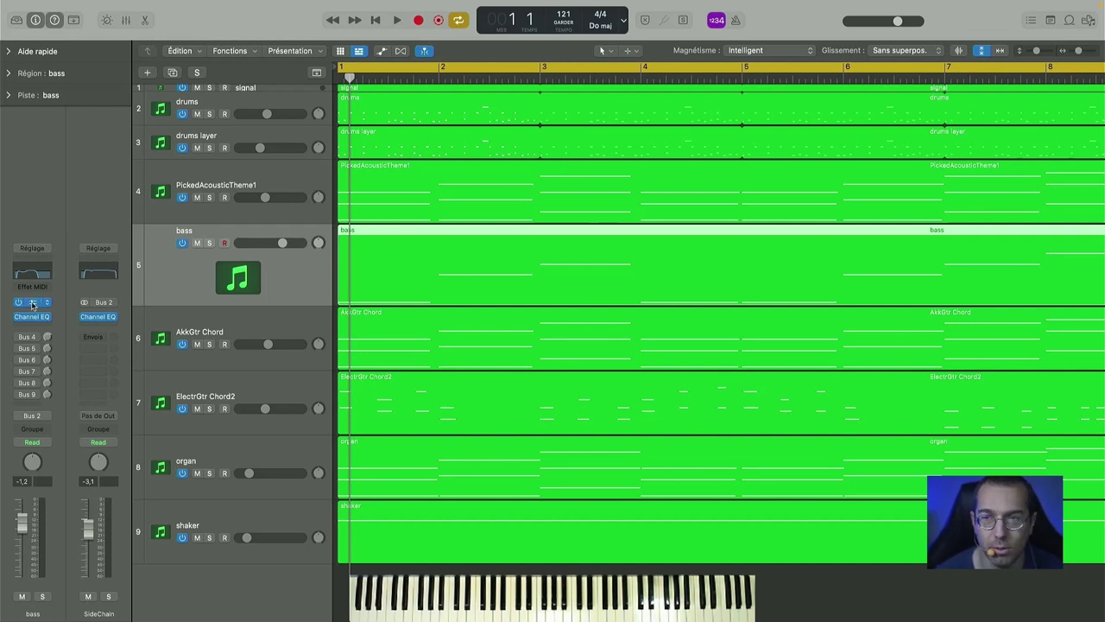
left_click(32, 304)
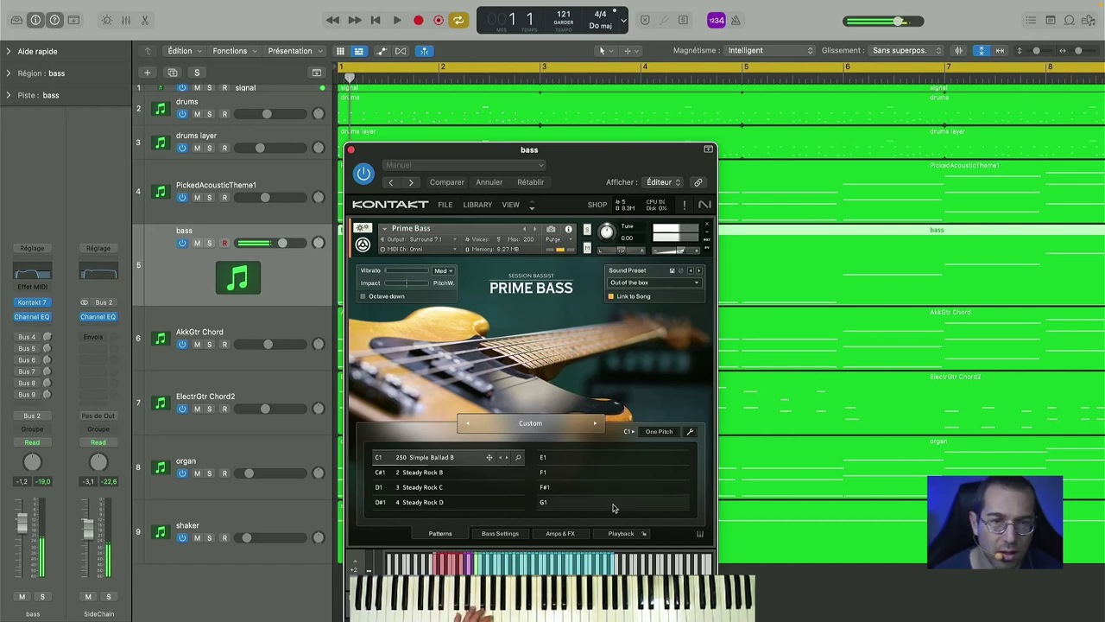
left_click(620, 533)
left_click(617, 479)
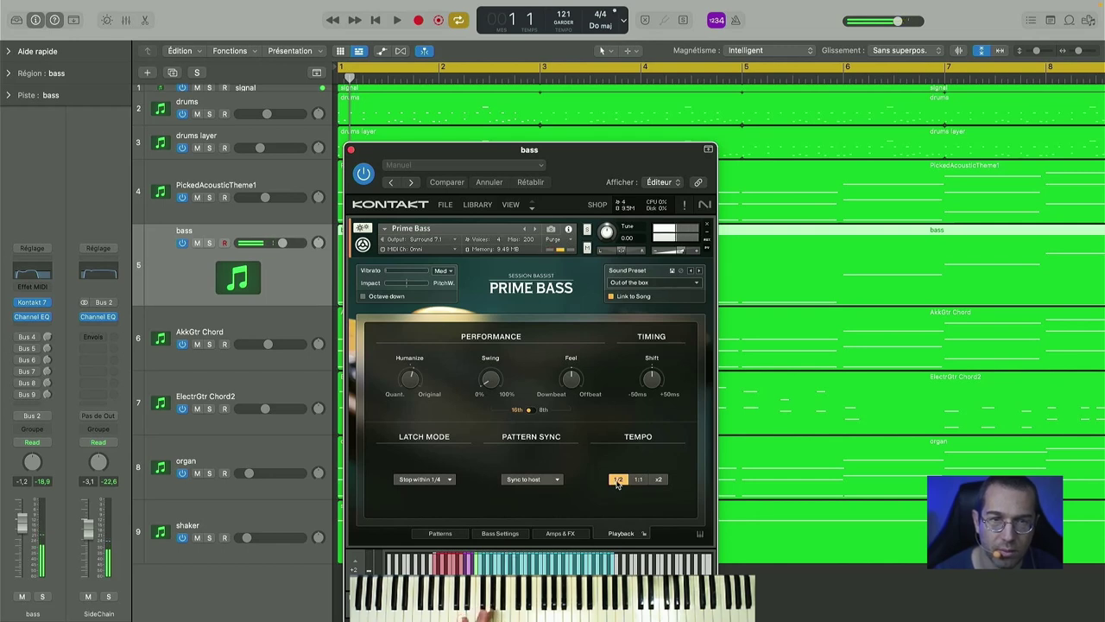
left_click(638, 480)
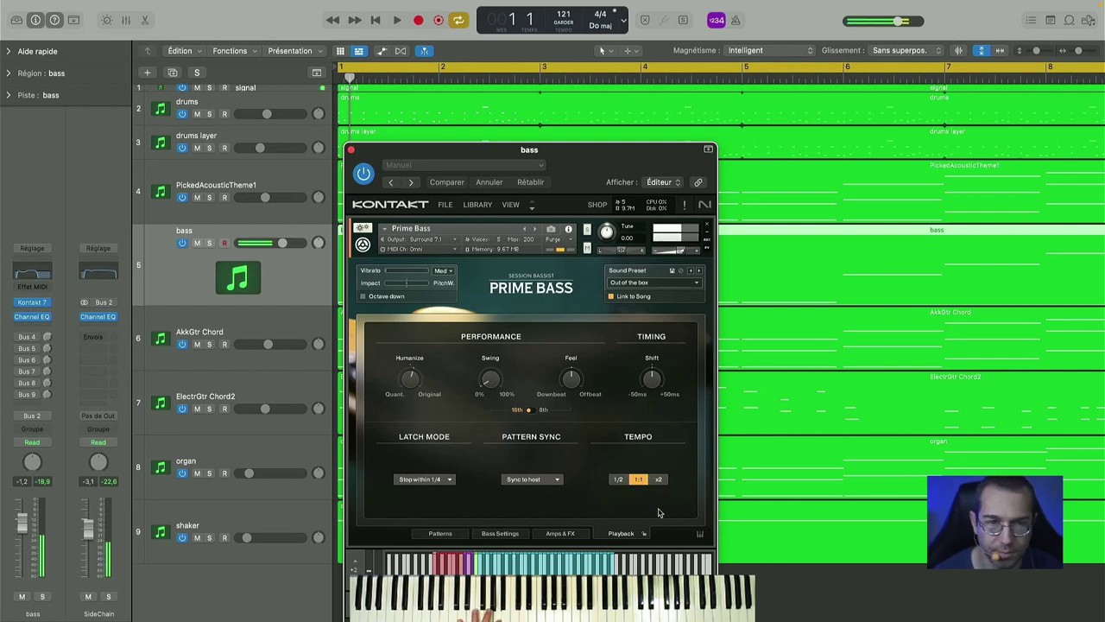
left_click(659, 480)
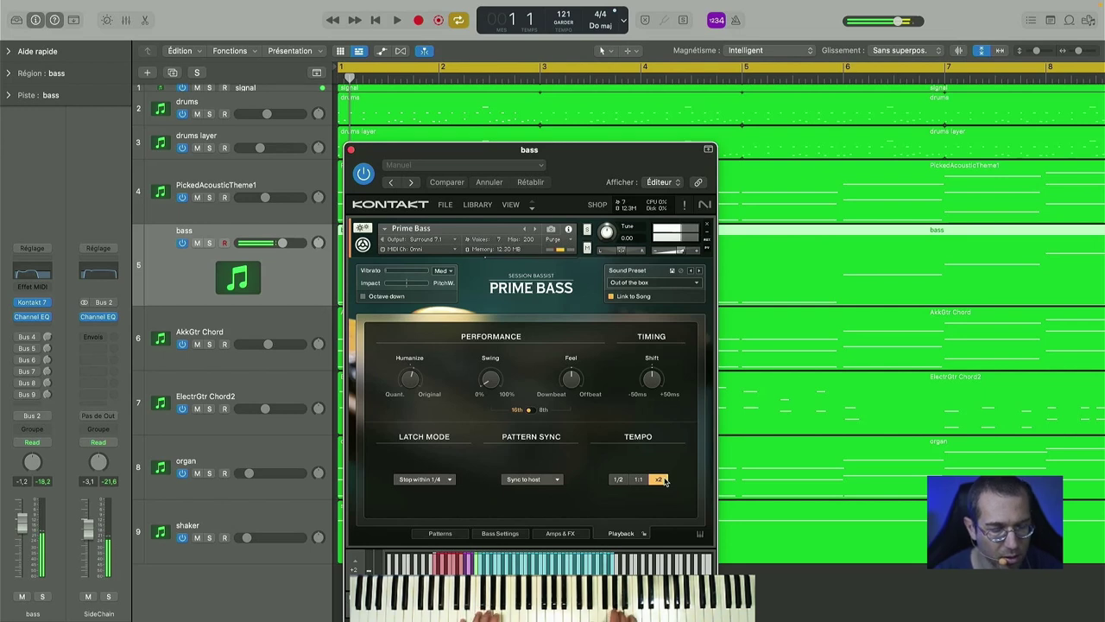
left_click(637, 479)
- Close the bass instrument, solo the bass and play it alone
left_click(351, 151)
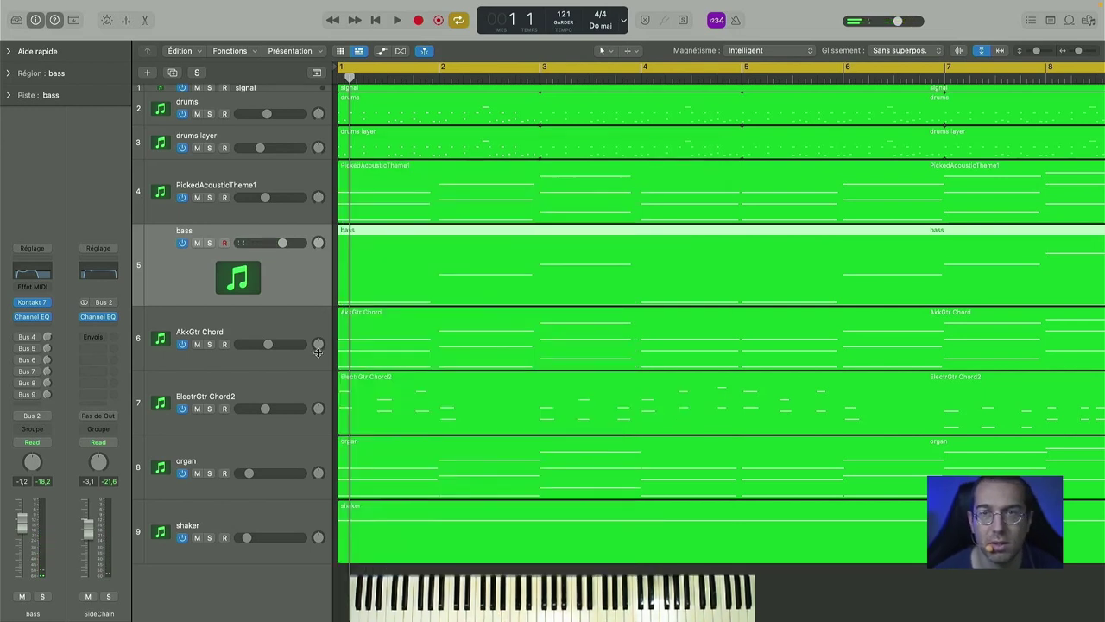
left_click(210, 242)
key("space")
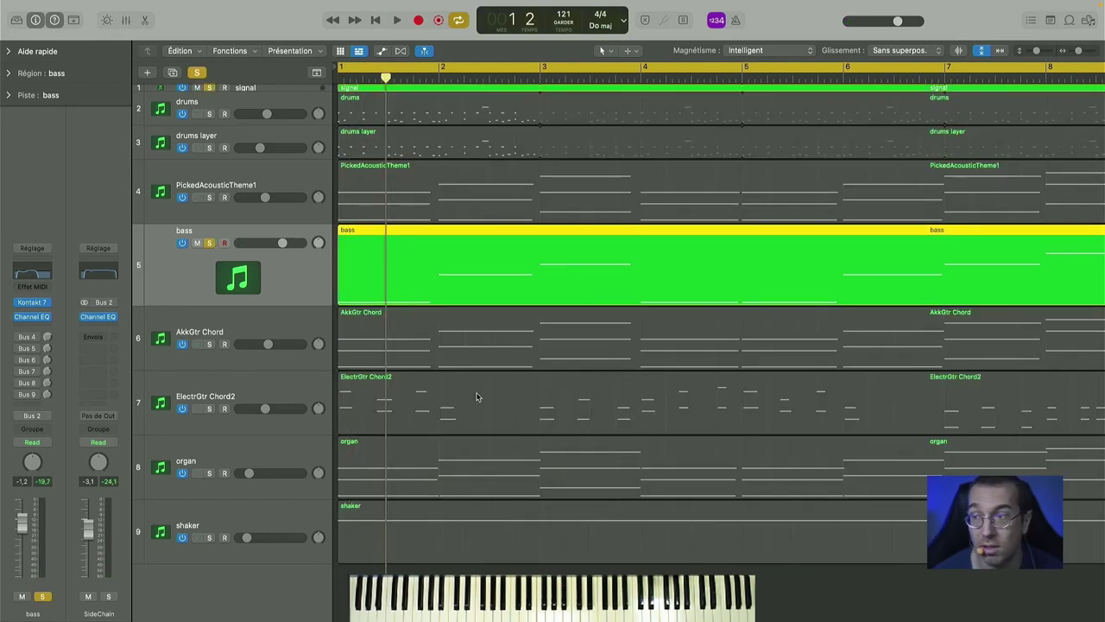
key("space")
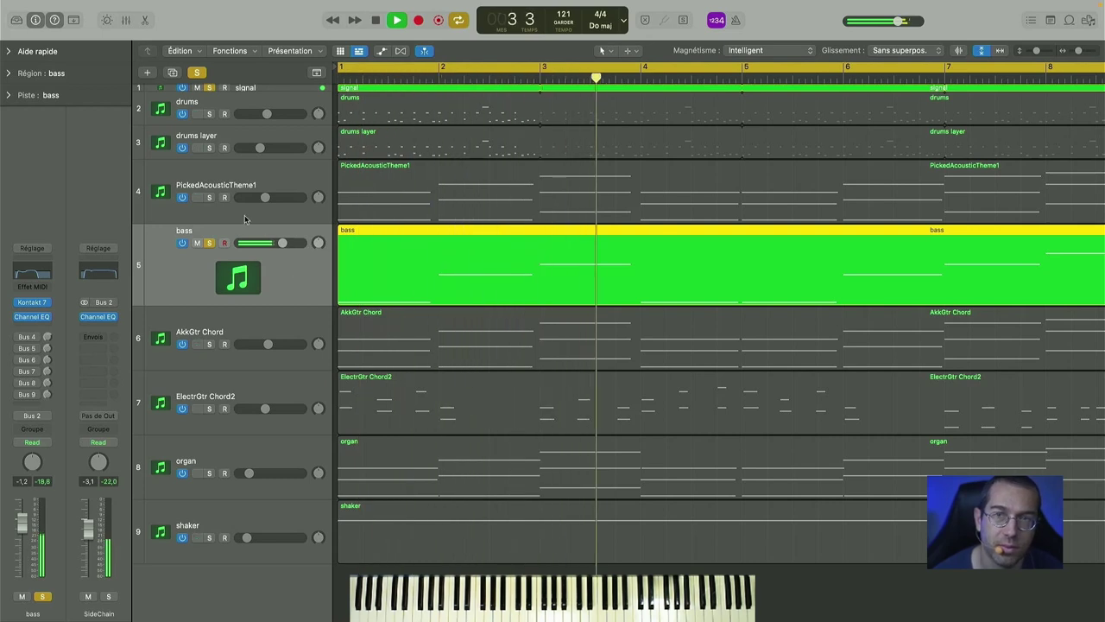
key("space")
- Add PickedAcousticTheme1, drums layer and drums to the bass solo and play from bar 1
left_click(209, 198)
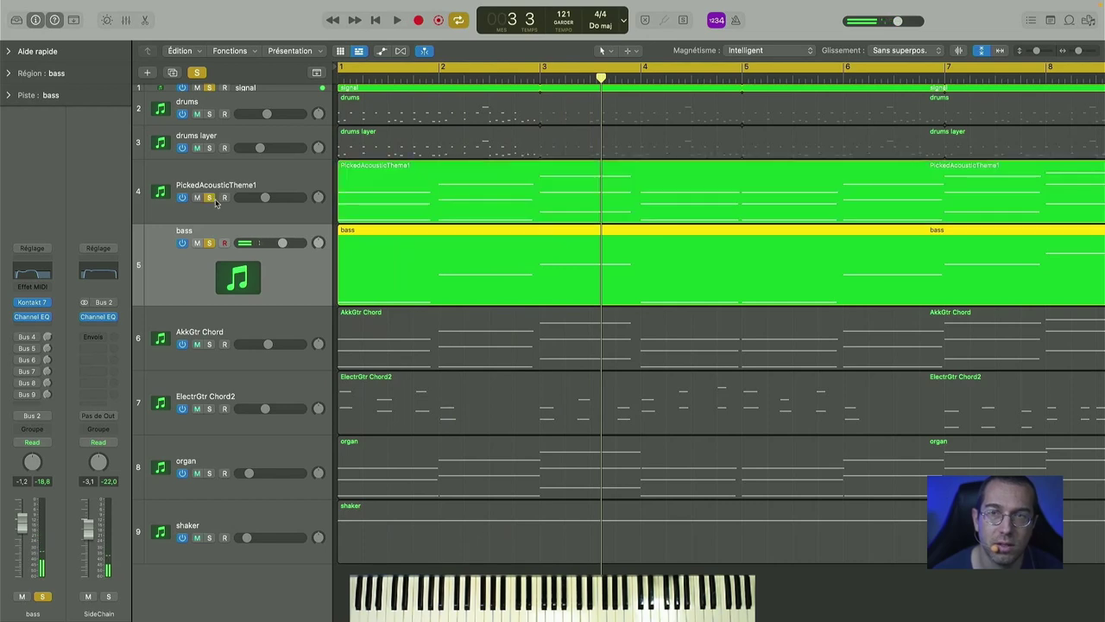
key("Return")
key("space")
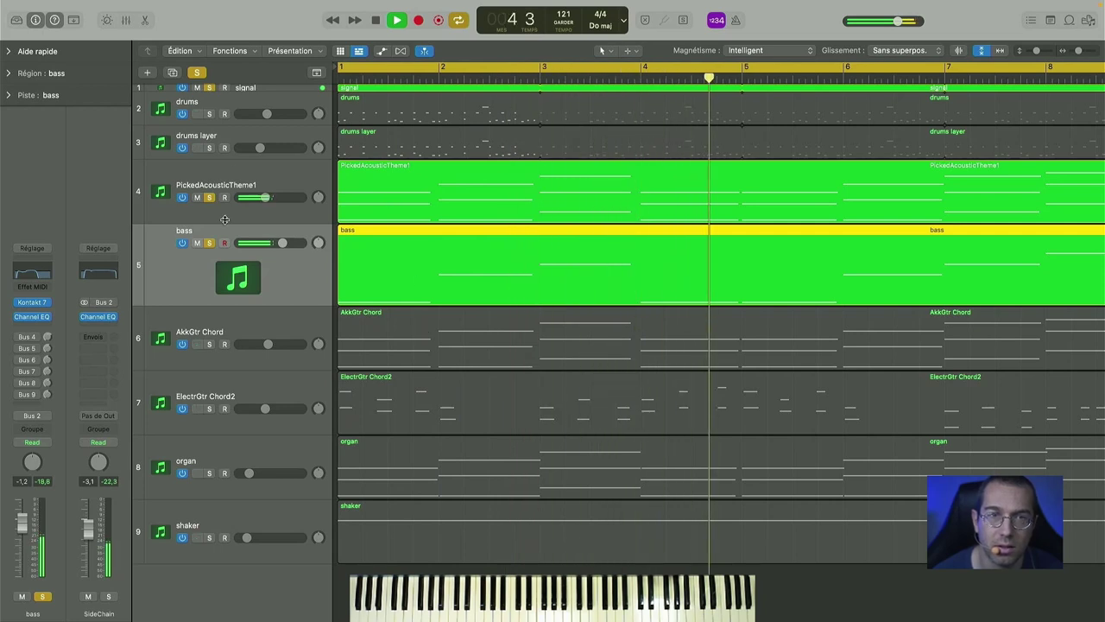
left_click(208, 148)
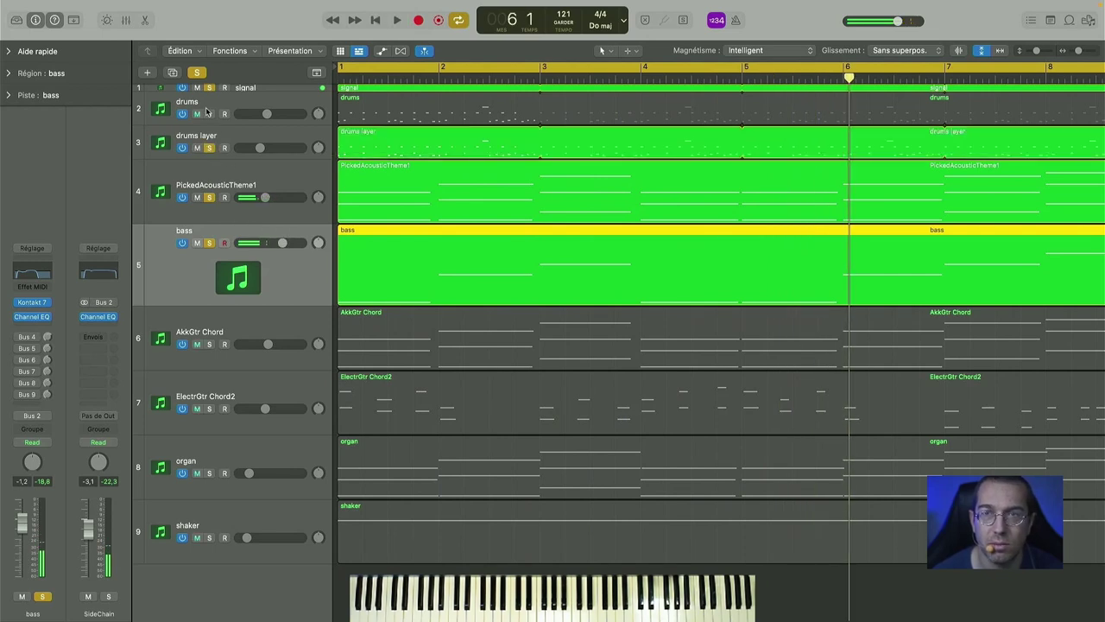
left_click(208, 113)
key("Return")
key("space")
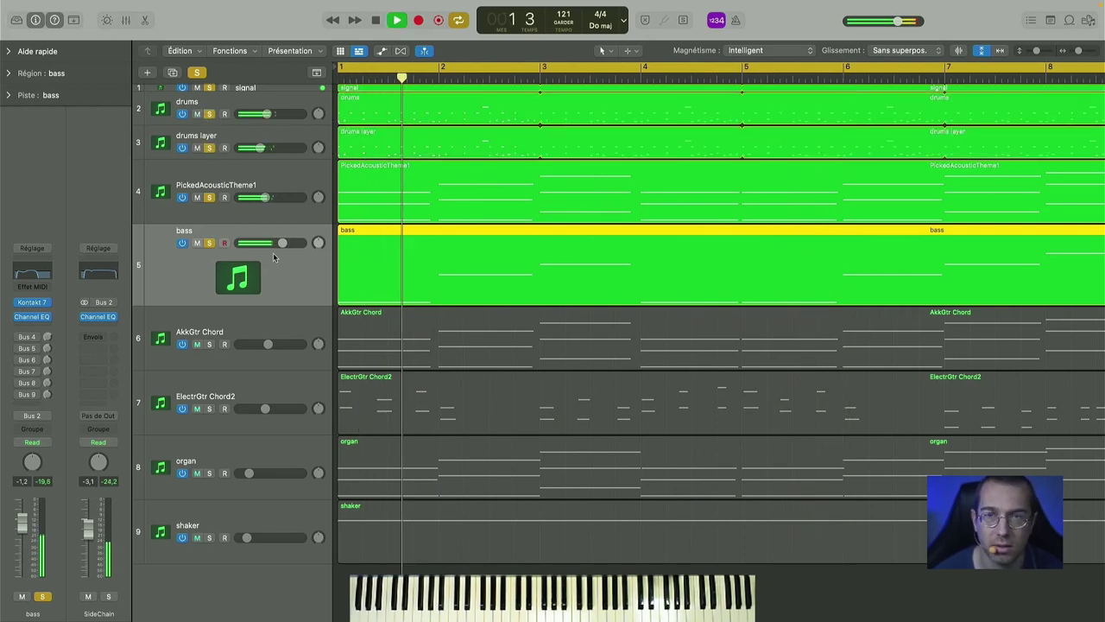
key("space")
- Un-solo drums, drums layer, signal and PickedAcousticTheme1
left_click(210, 115)
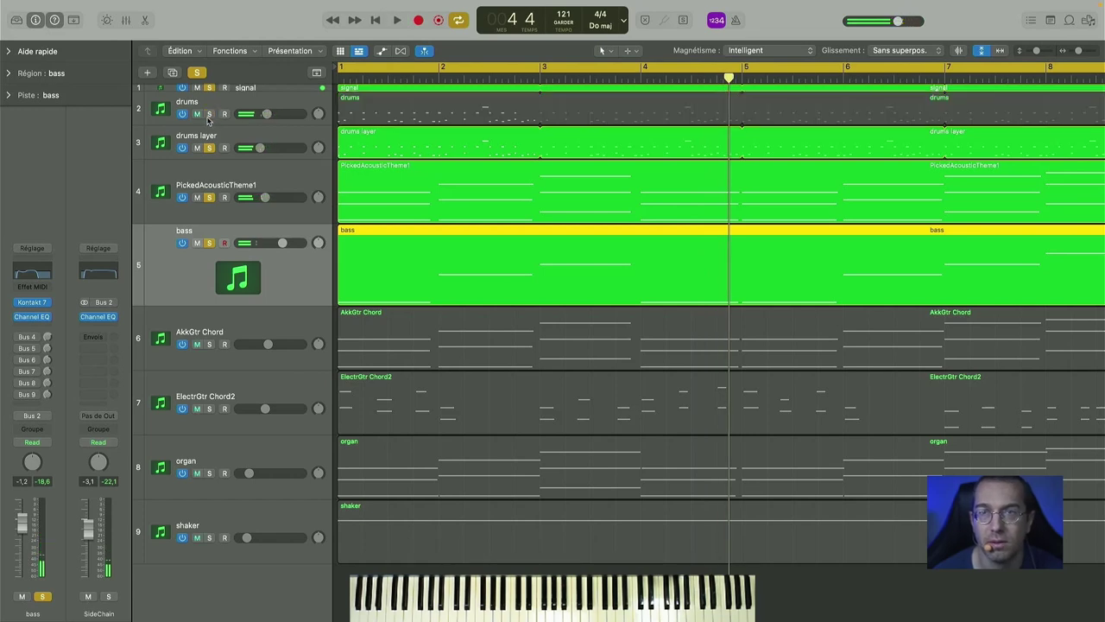
left_click(209, 148)
left_click(210, 88)
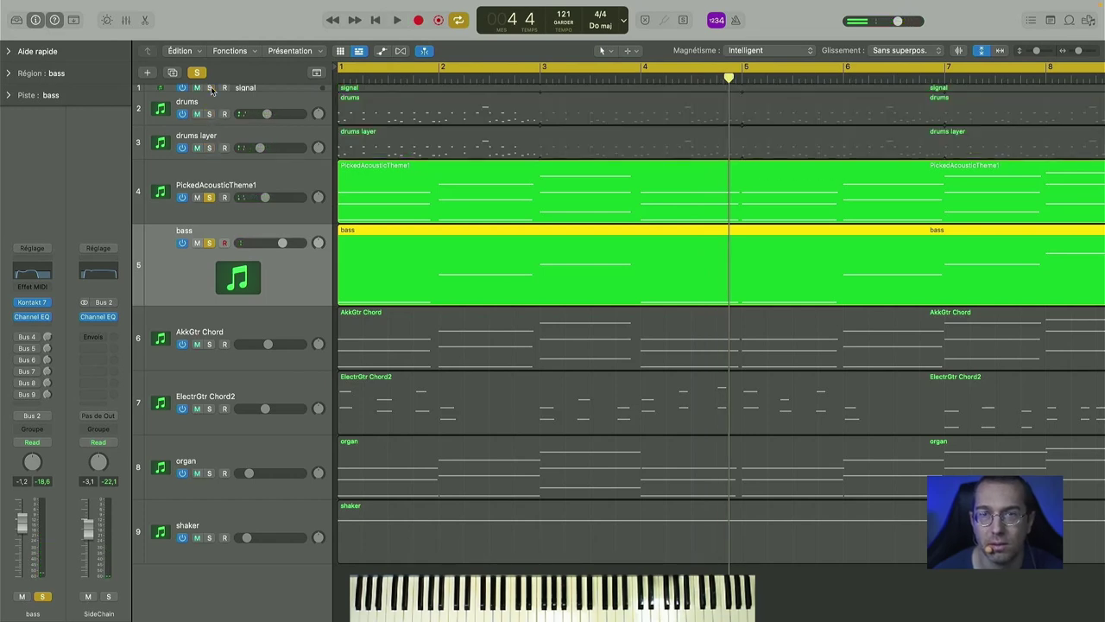
left_click(209, 197)
- Open AkkGtr Chord's Strummed Acoustic 2 instrument and play the chords soloed, then un-solo it
left_click(210, 244)
left_click(233, 322)
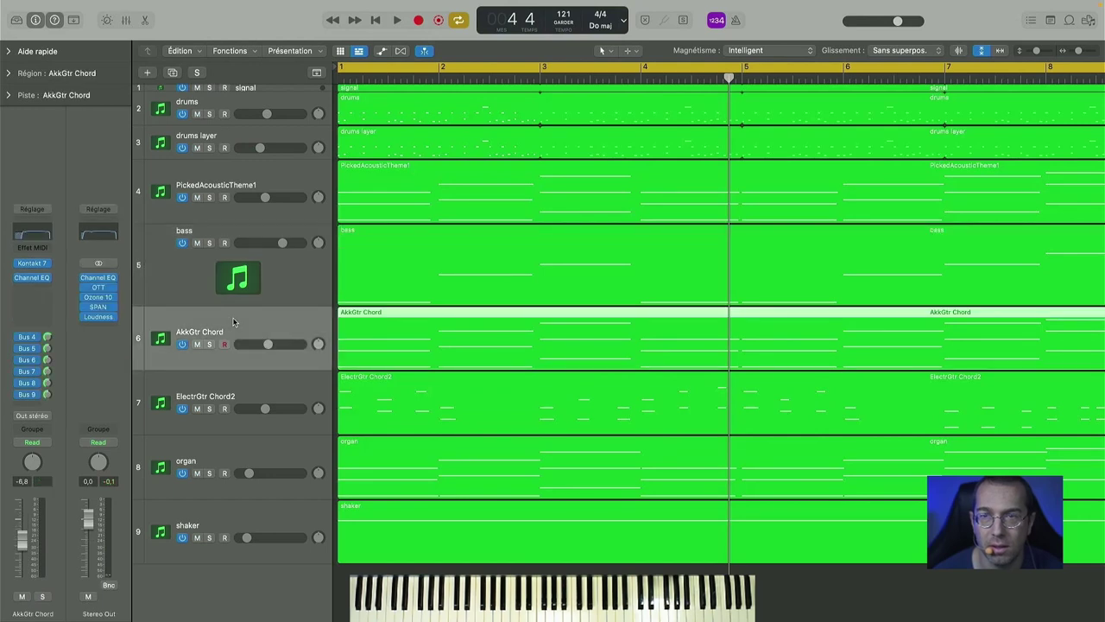
left_click(33, 264)
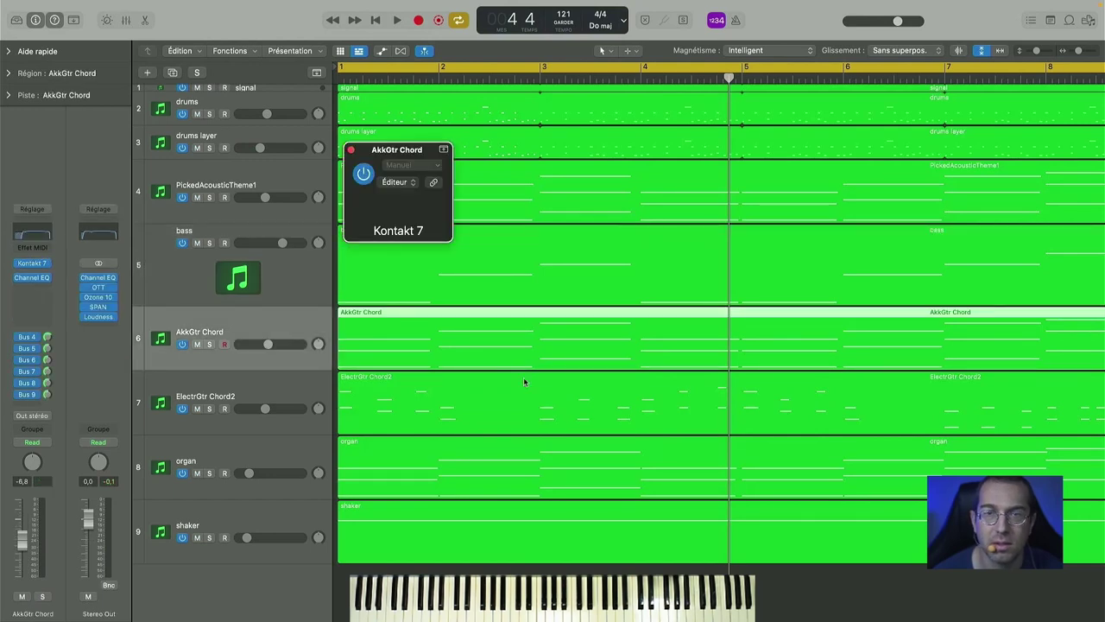
left_click(209, 344)
key("space")
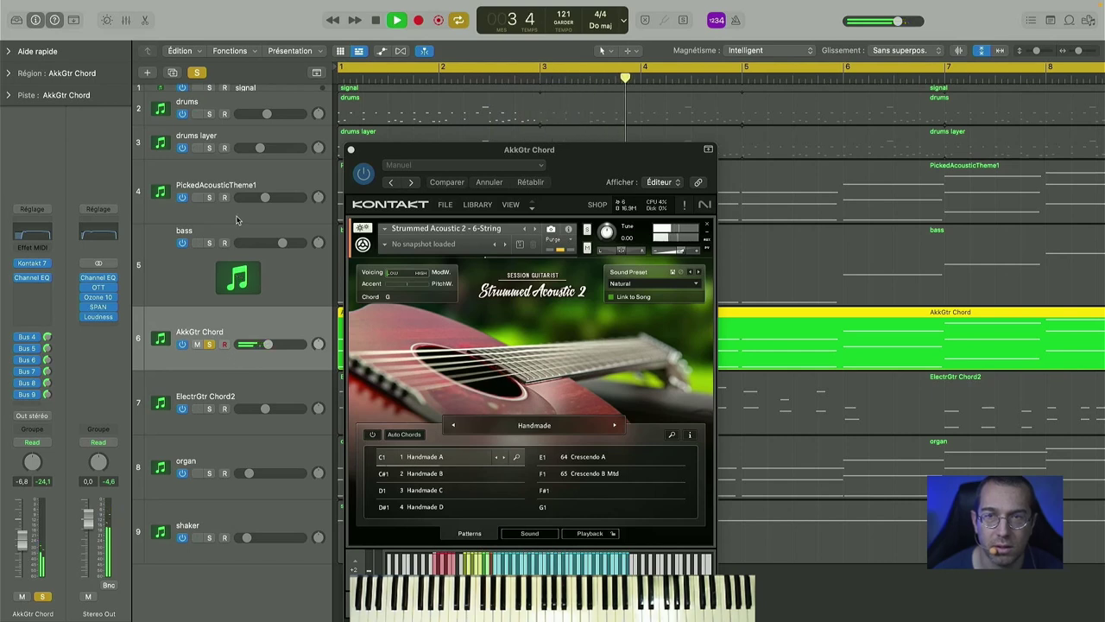
key("space")
left_click(208, 345)
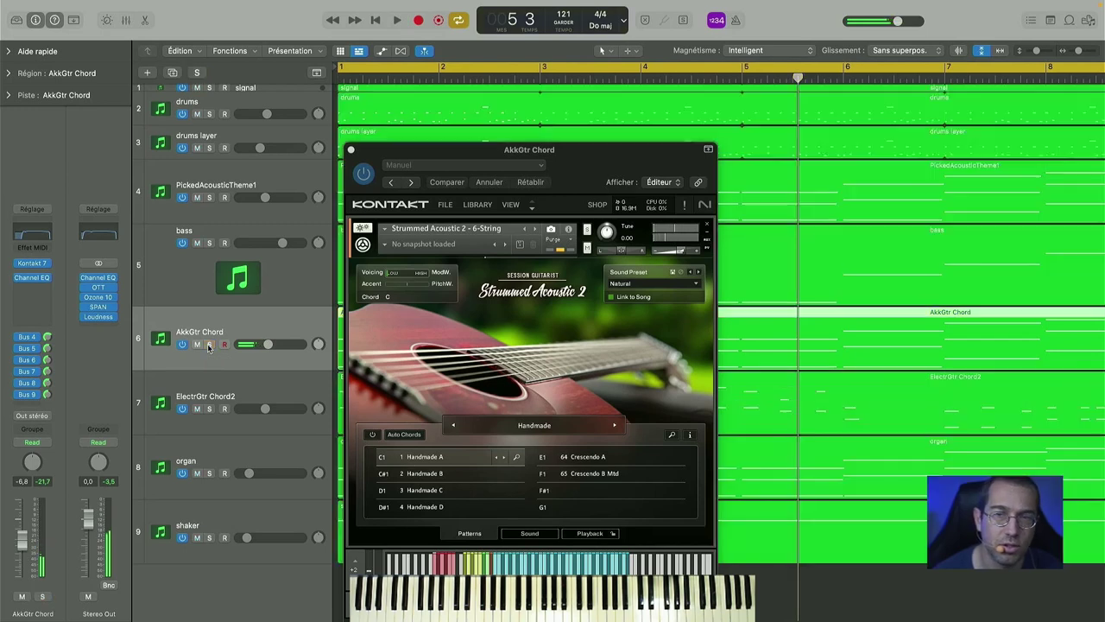
- Solo drums, drums layer, PickedAcousticTheme1 and bass, play from bar 1, and add AkkGtr Chord
left_click(209, 114)
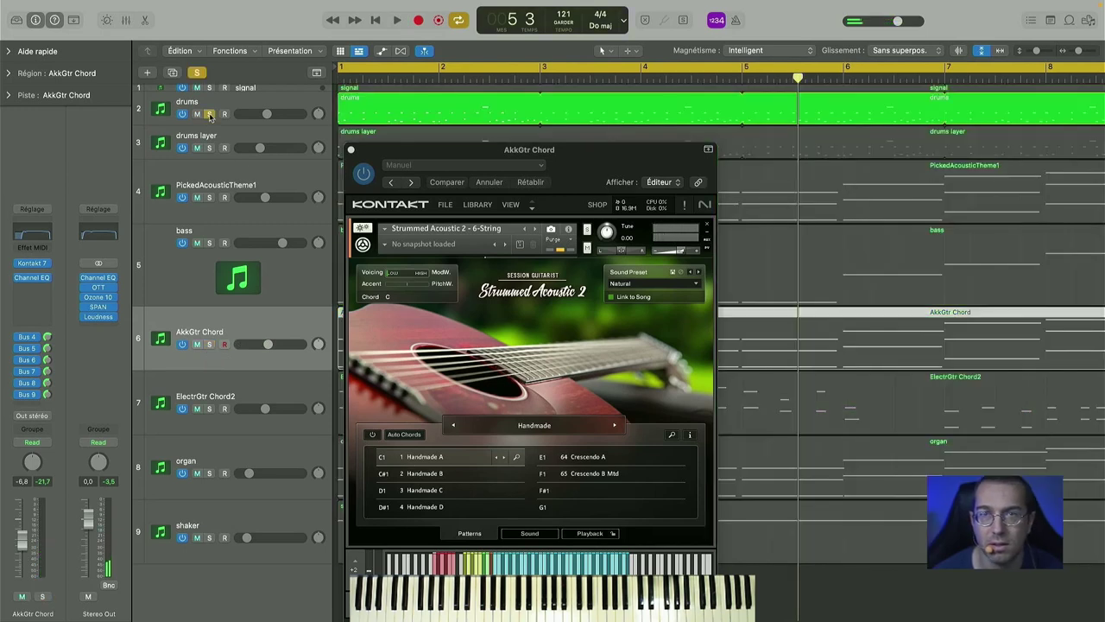
left_click(209, 147)
left_click(209, 197)
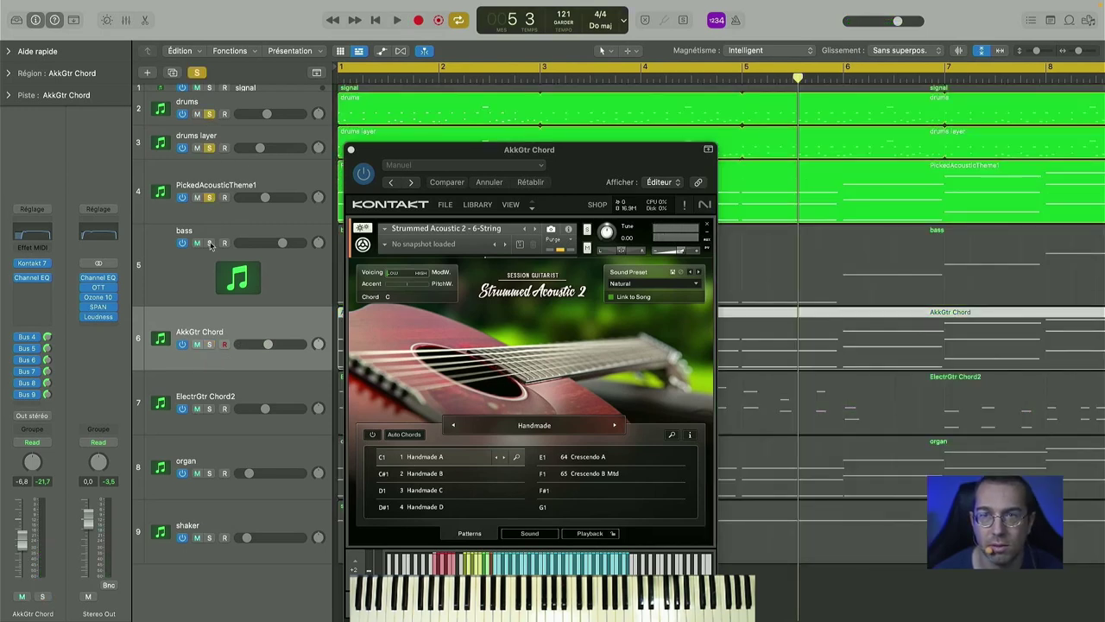
left_click(209, 243)
key("Return")
key("space")
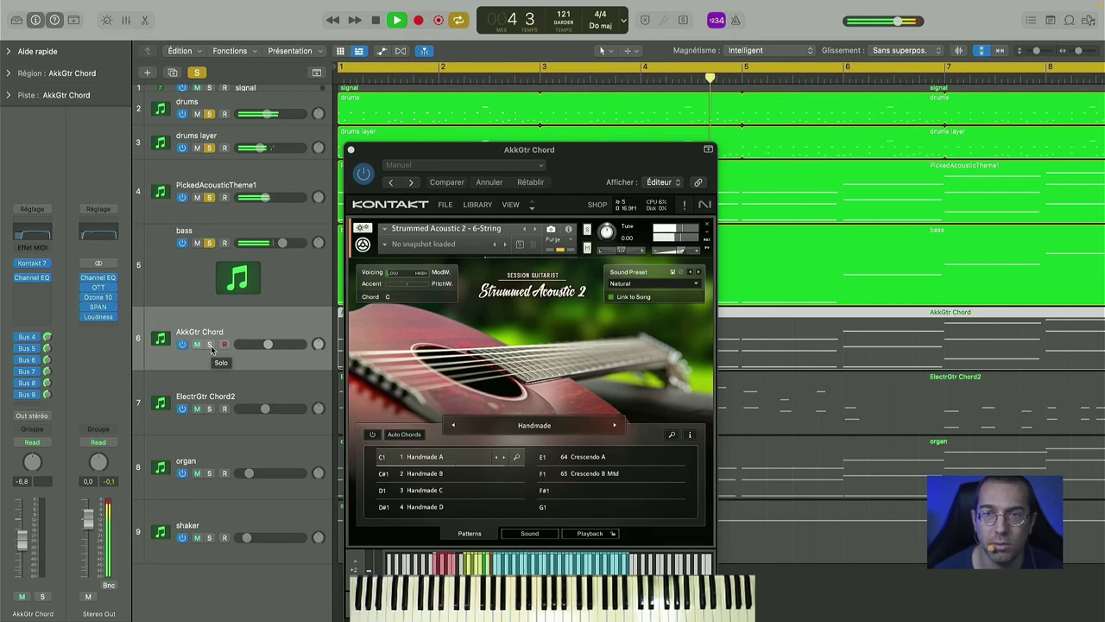
left_click(210, 345)
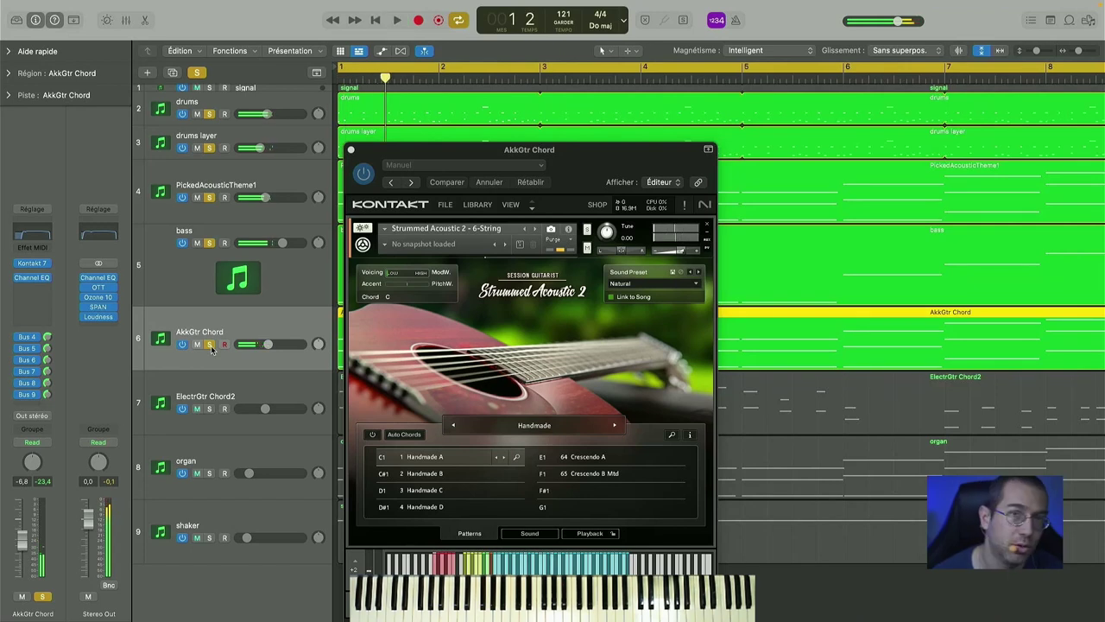
scroll(777, 319, "right", 5)
scroll(792, 309, "left", 5)
scroll(792, 310, "down", 3)
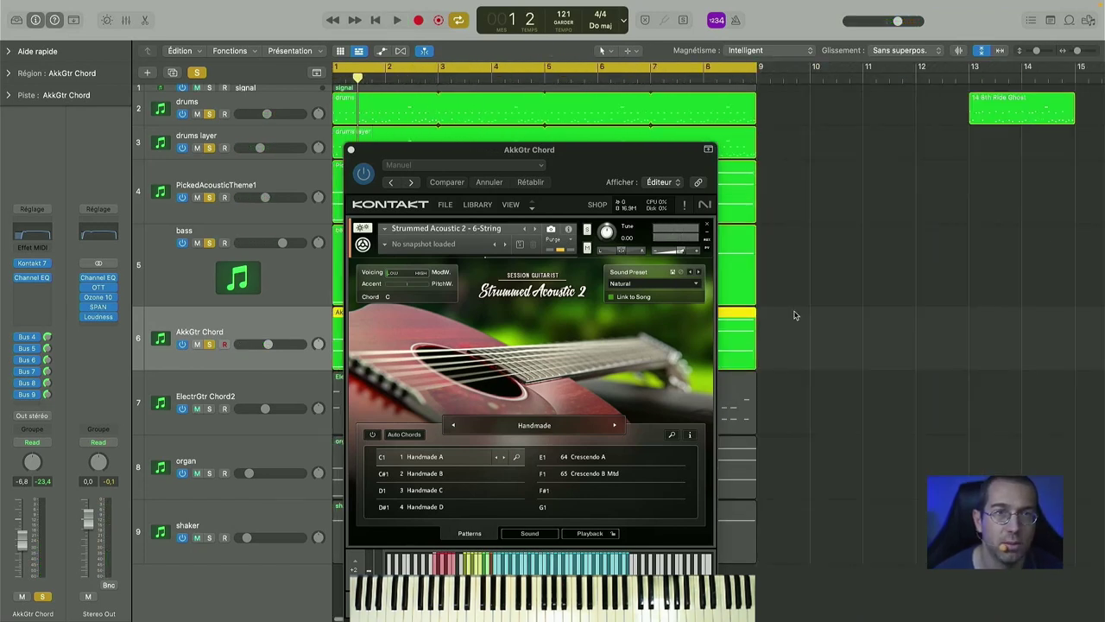
key("super+Right")
scroll(871, 295, "left", 2)
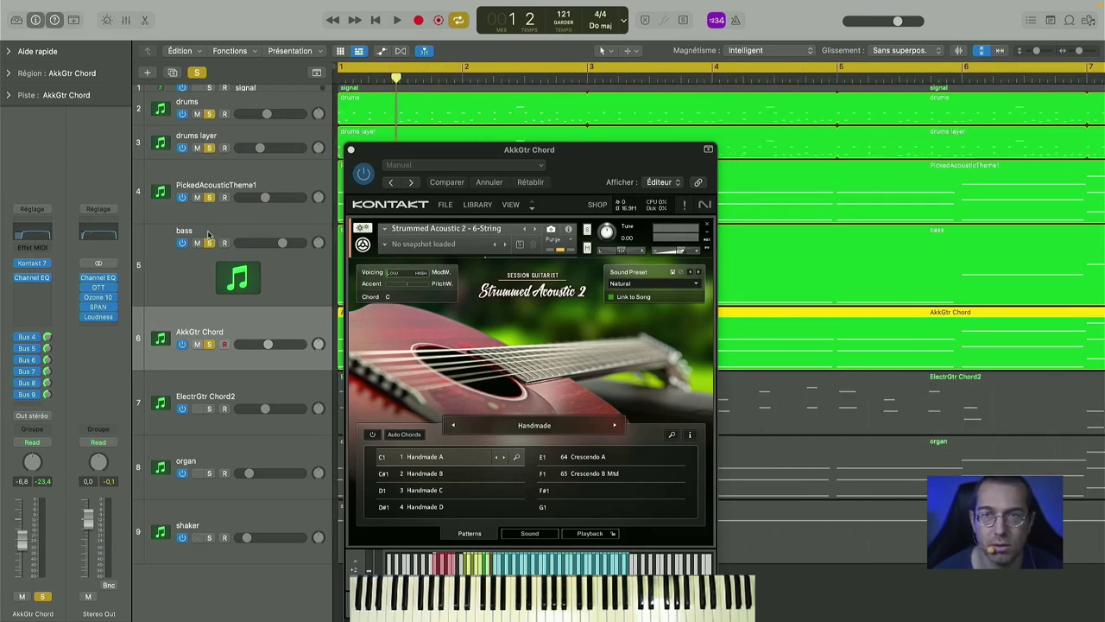
- Un-solo the drums, then toggle AkkGtr Chord in and out against the bass before un-soloing bass
left_click(209, 148)
left_click(208, 114)
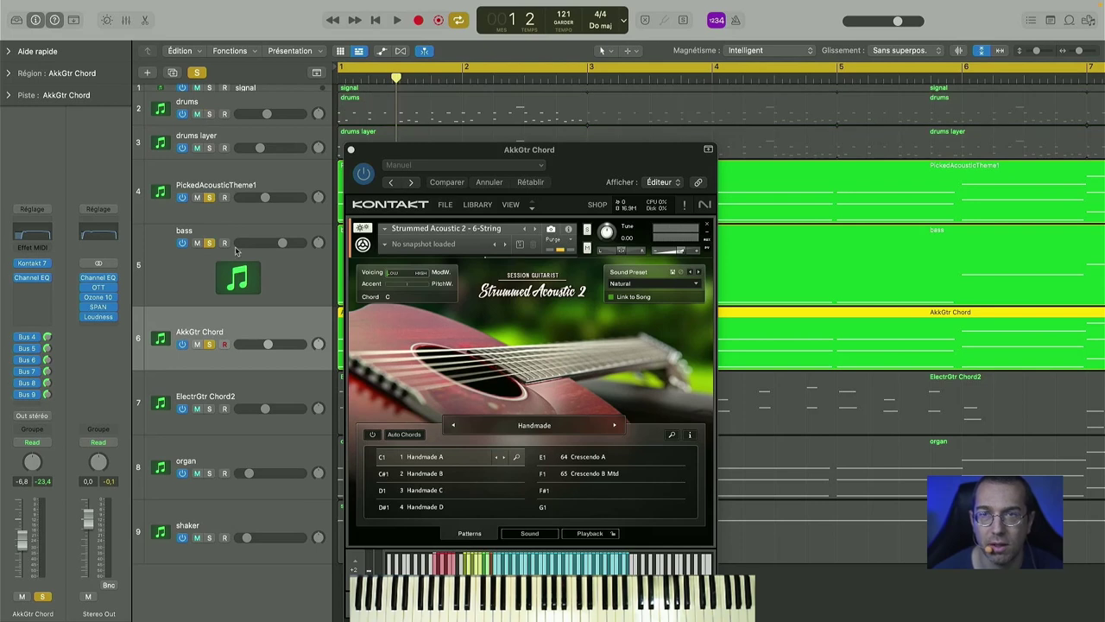
left_click(208, 344)
key("space")
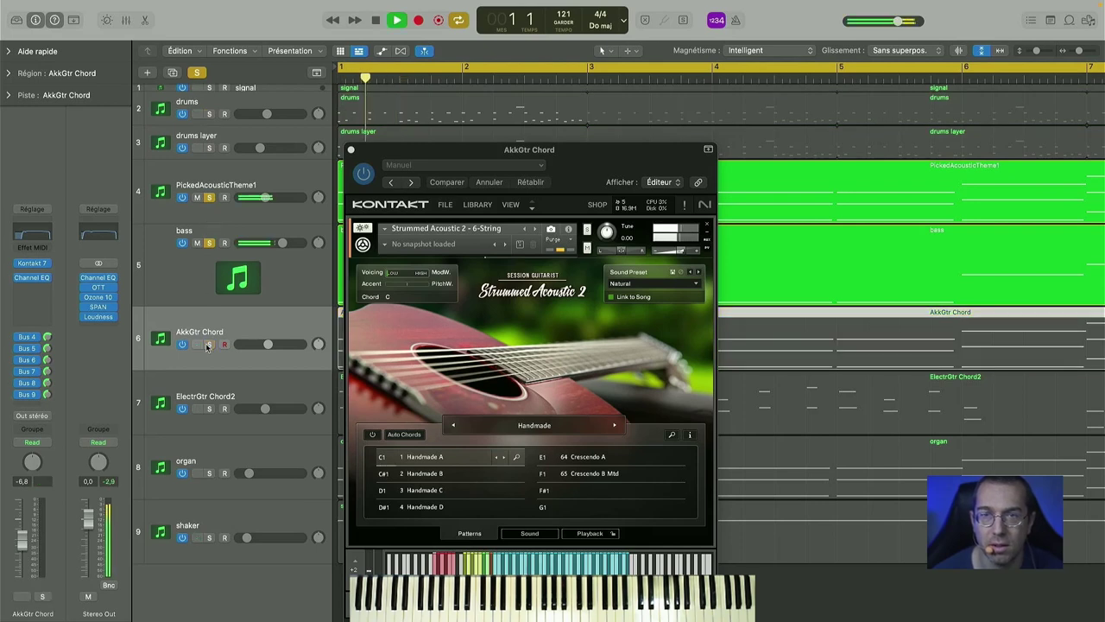
left_click(208, 345)
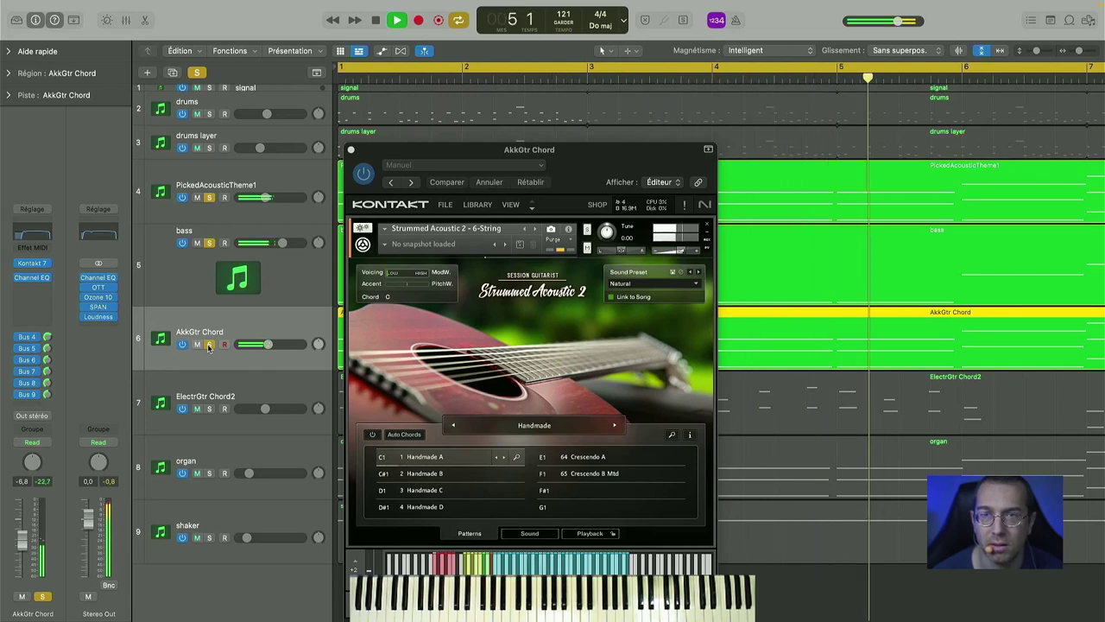
left_click(208, 344)
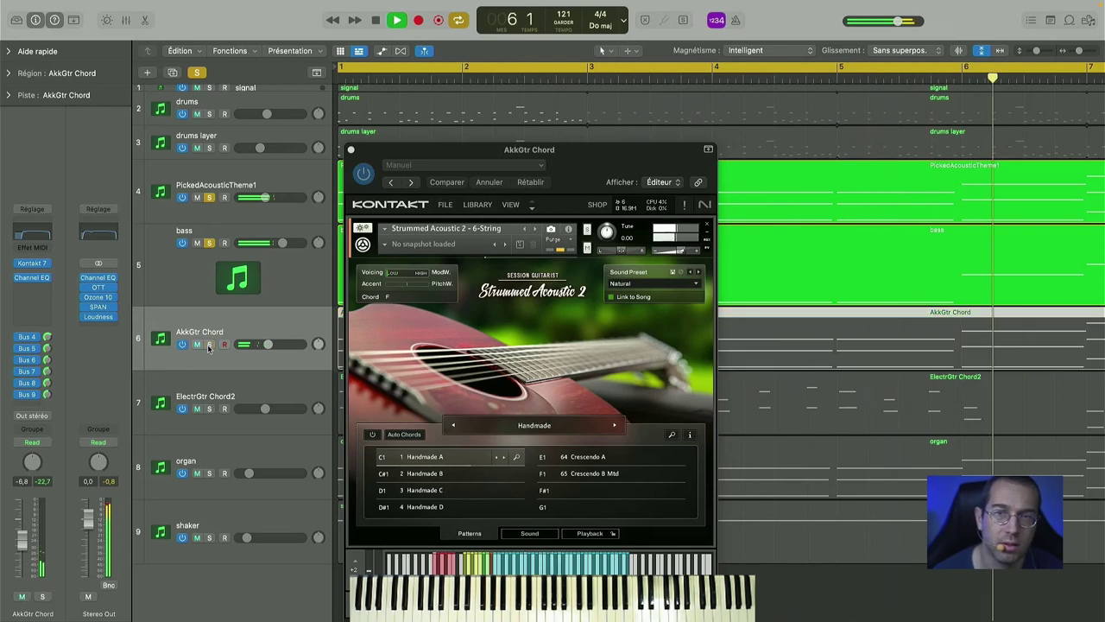
left_click(208, 344)
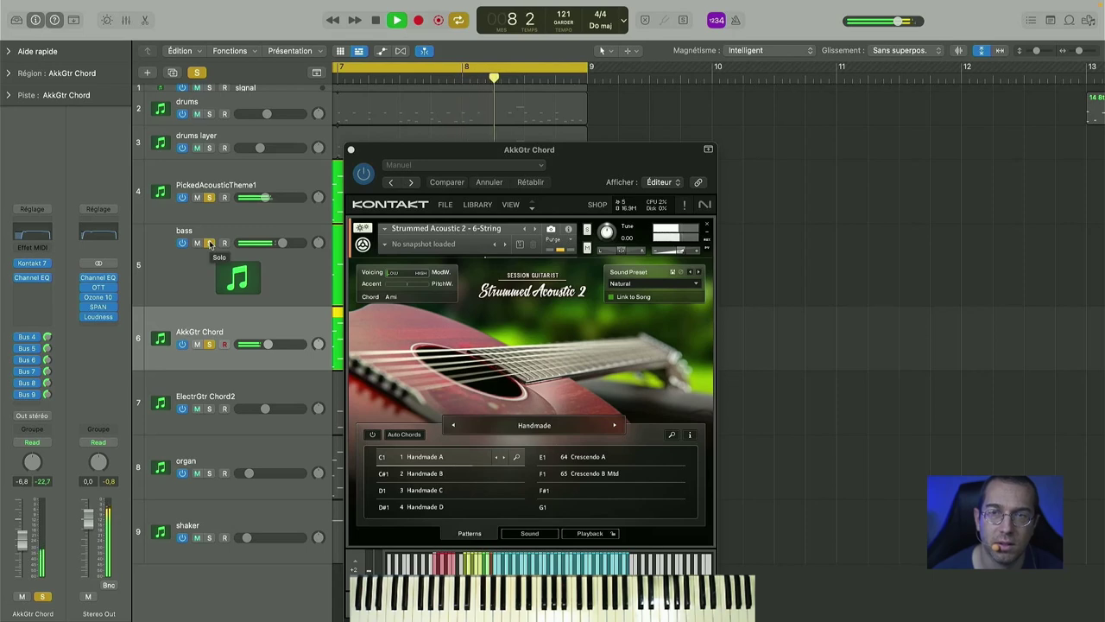
left_click(209, 243)
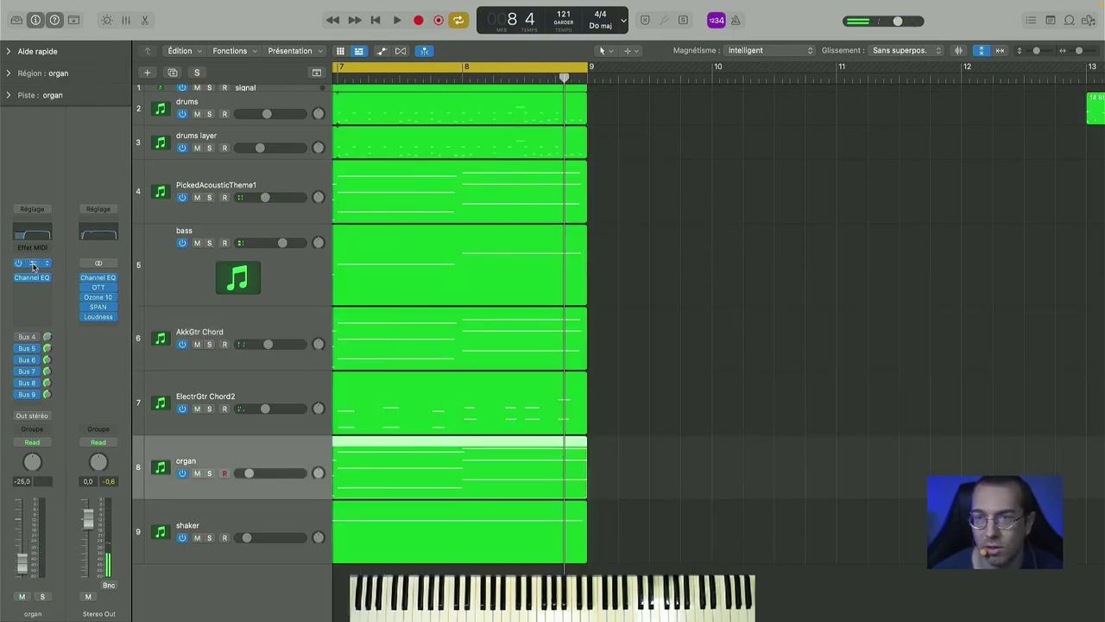
- Show the organ's Hybrid Keys Kontakt window, move it aside, and play the organ soloed
left_click(33, 265)
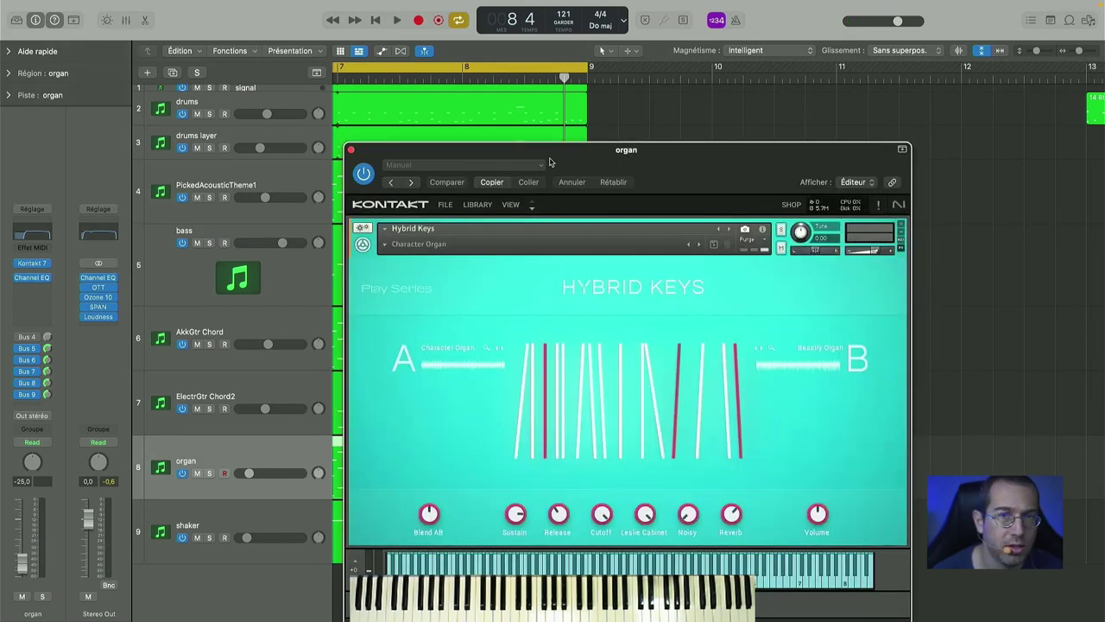
left_click_drag(544, 153, 653, 83)
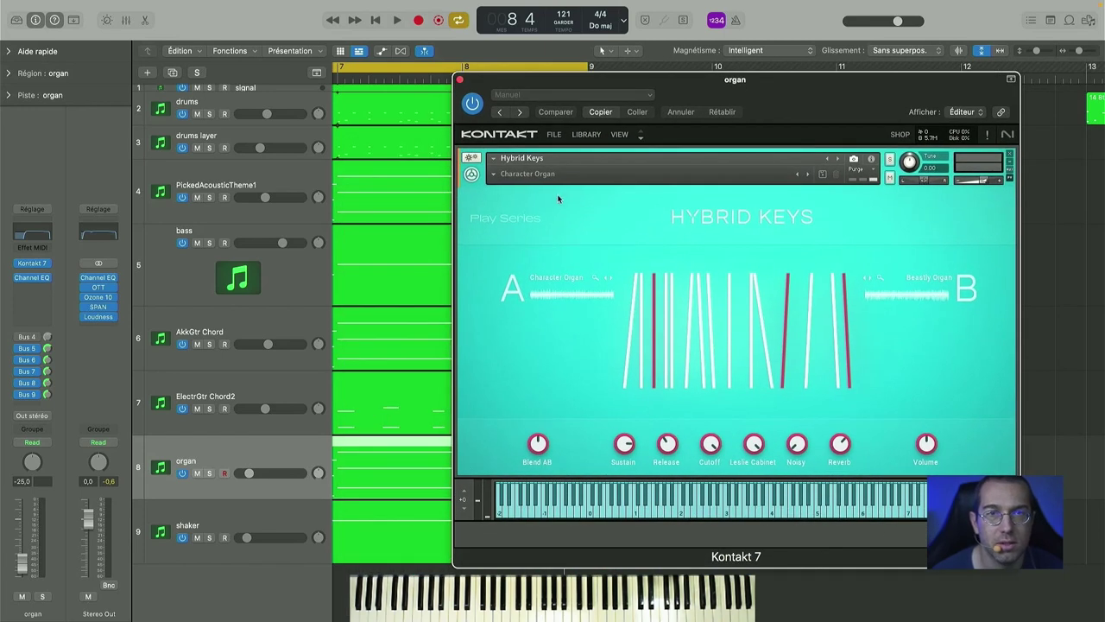
left_click(209, 473)
key("space")
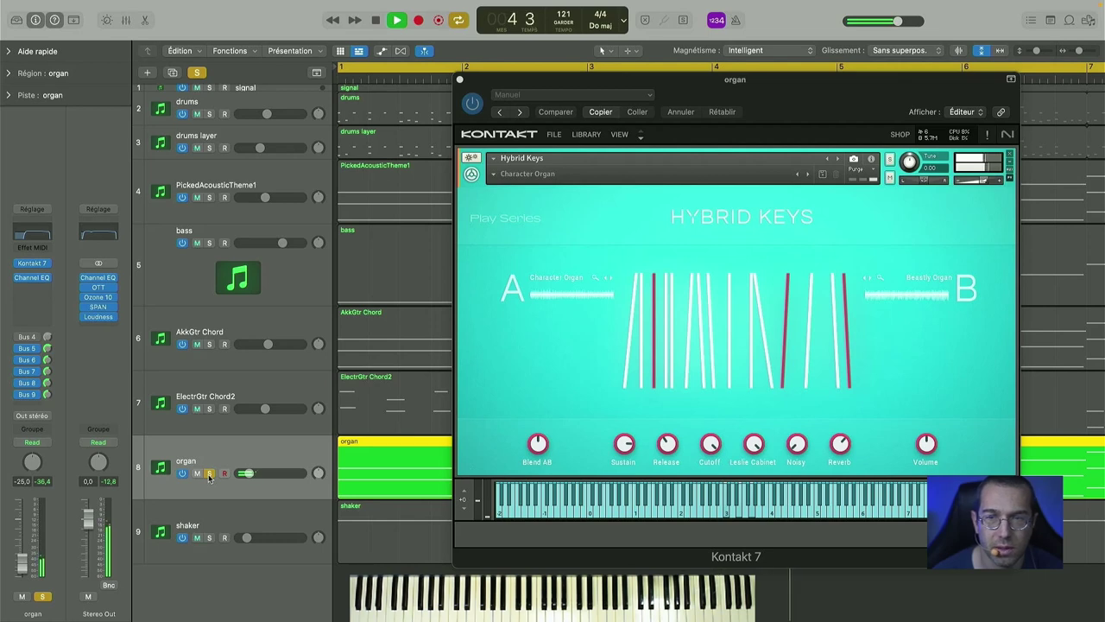
- Add ElectrGtr Chord2, AkkGtr Chord, bass, PickedAcousticTheme1, drums layer and drums to the organ solo
left_click(209, 409)
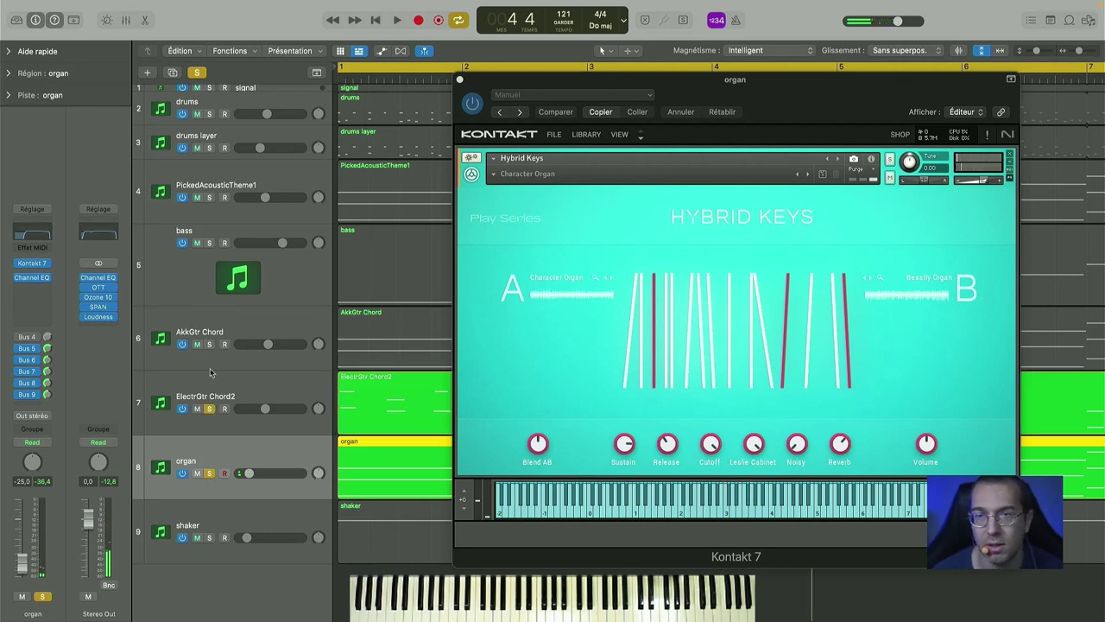
left_click(209, 344)
left_click(209, 242)
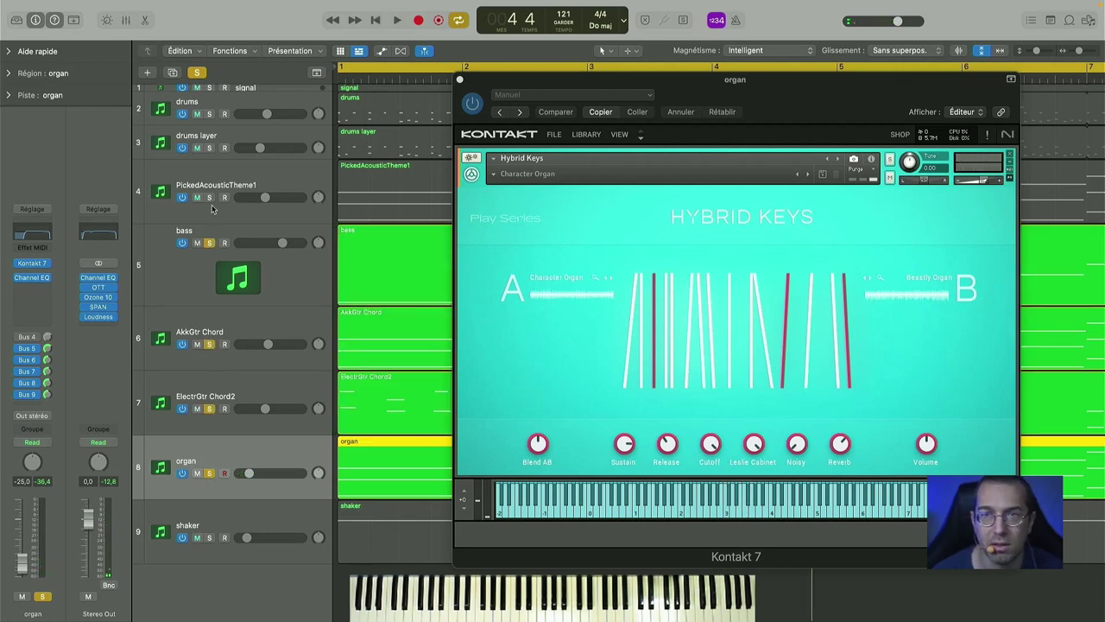
left_click(209, 198)
left_click(208, 148)
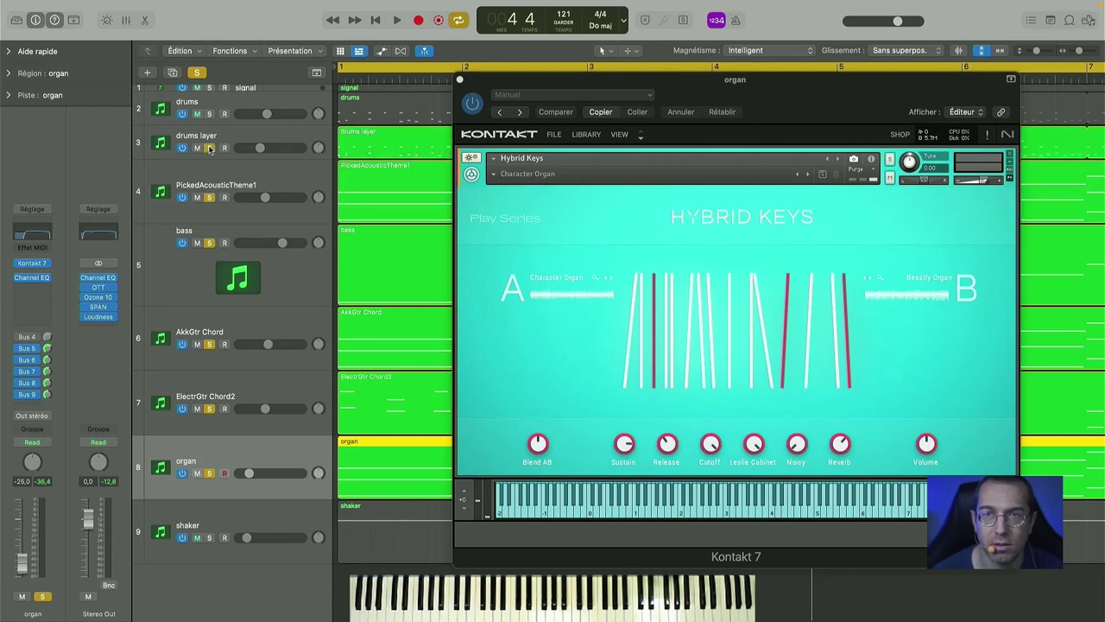
left_click(209, 113)
key("space")
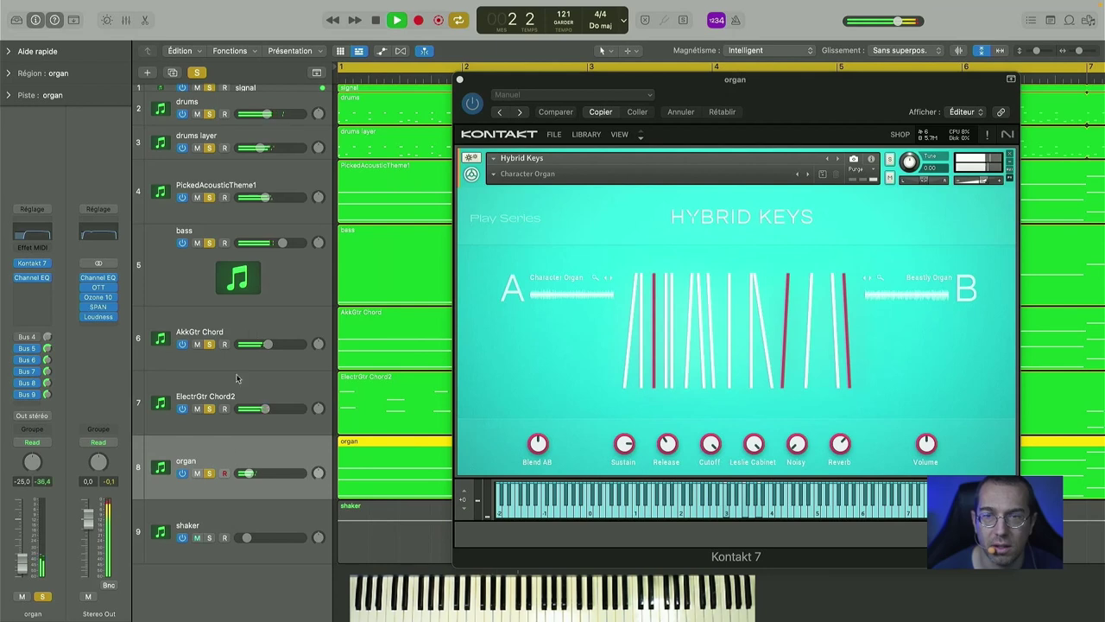
- Toggle the organ out of and back into the mix, then clear all solos and select shaker
left_click(210, 474)
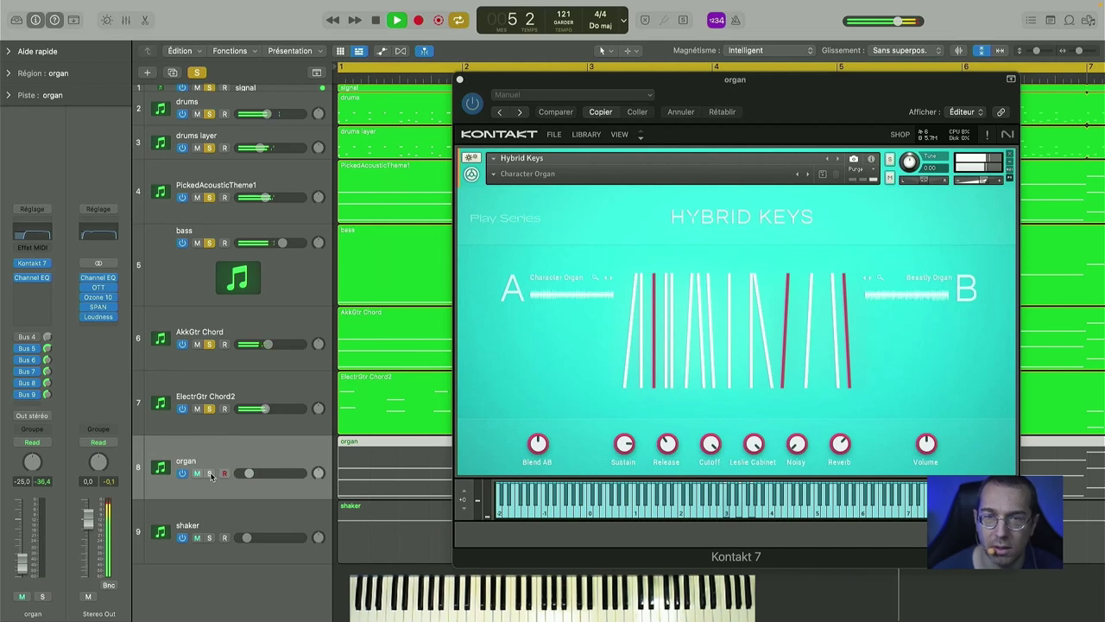
left_click(210, 474)
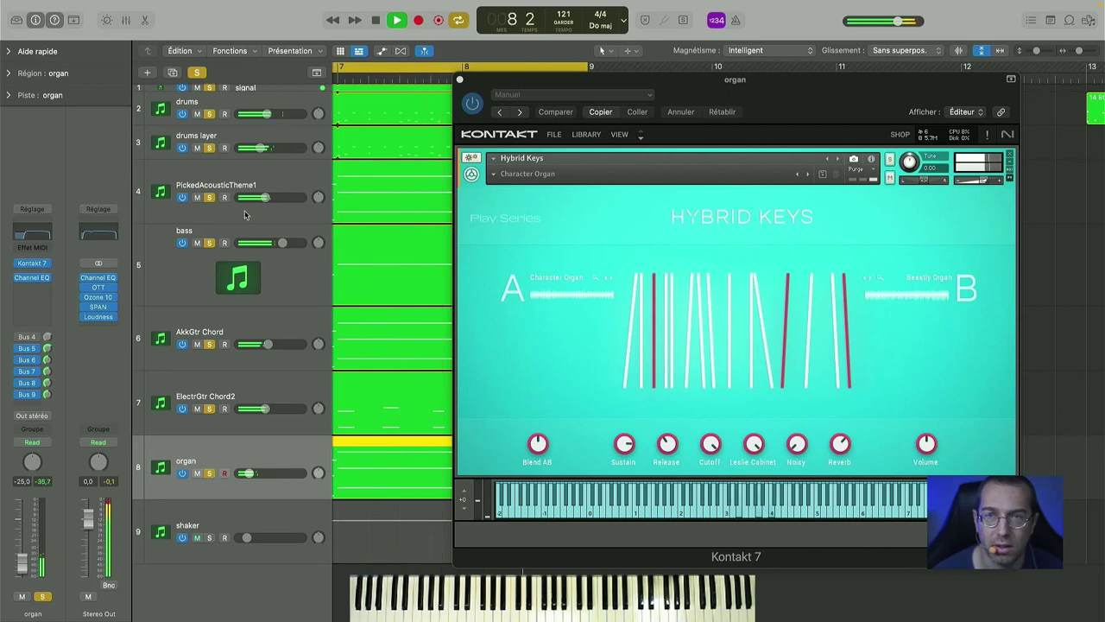
left_click(197, 72)
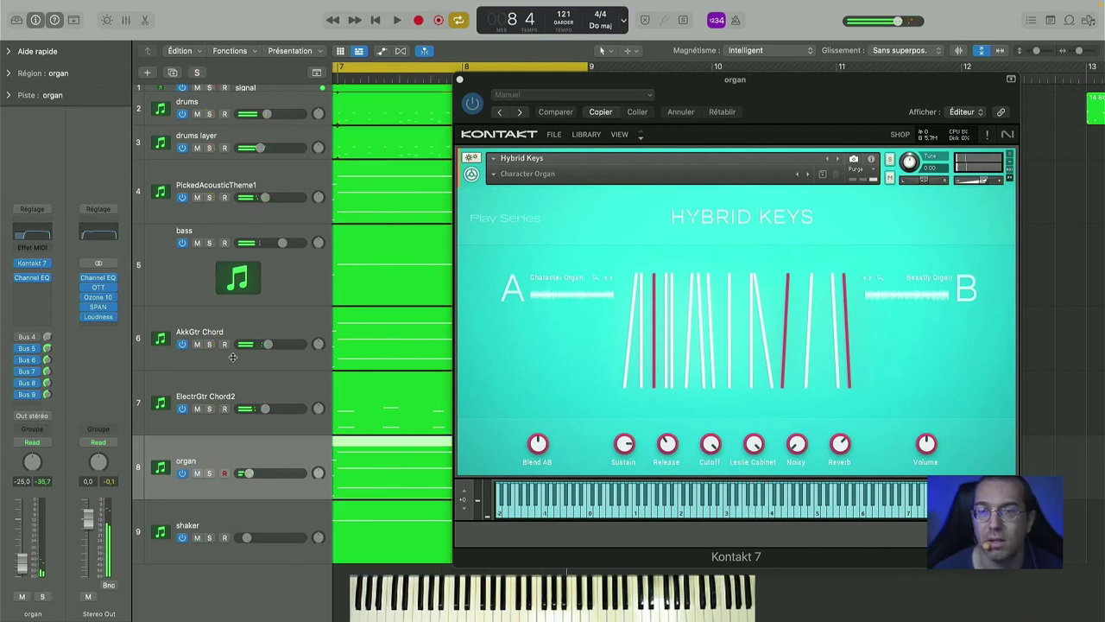
left_click(241, 524)
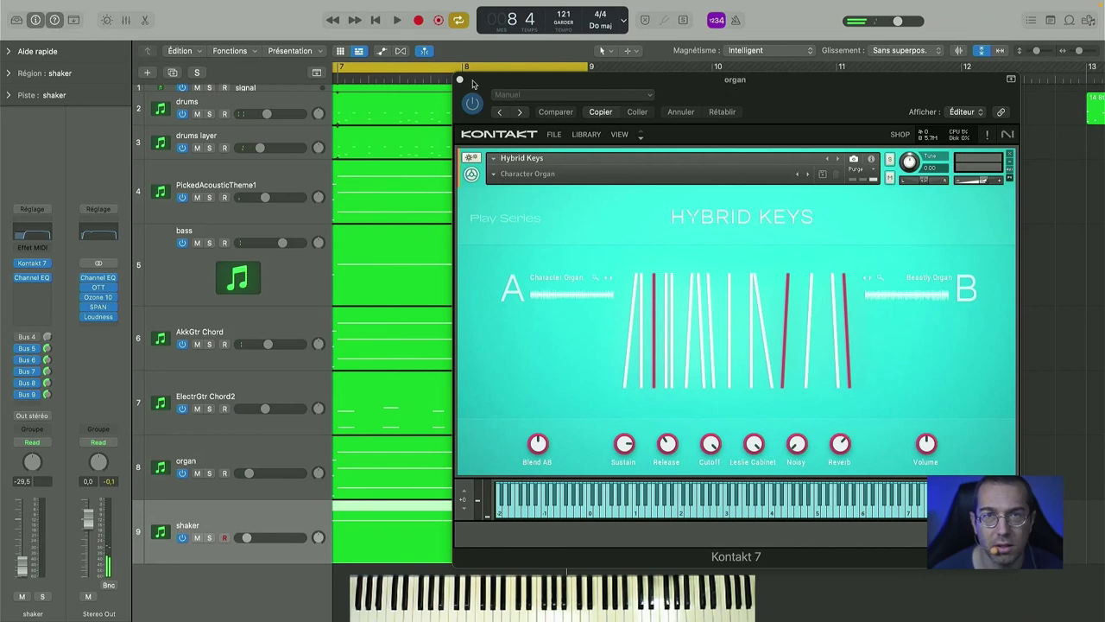
- Close the organ instrument and bring up the shaker's Sharine Kontakt instrument
left_click(460, 80)
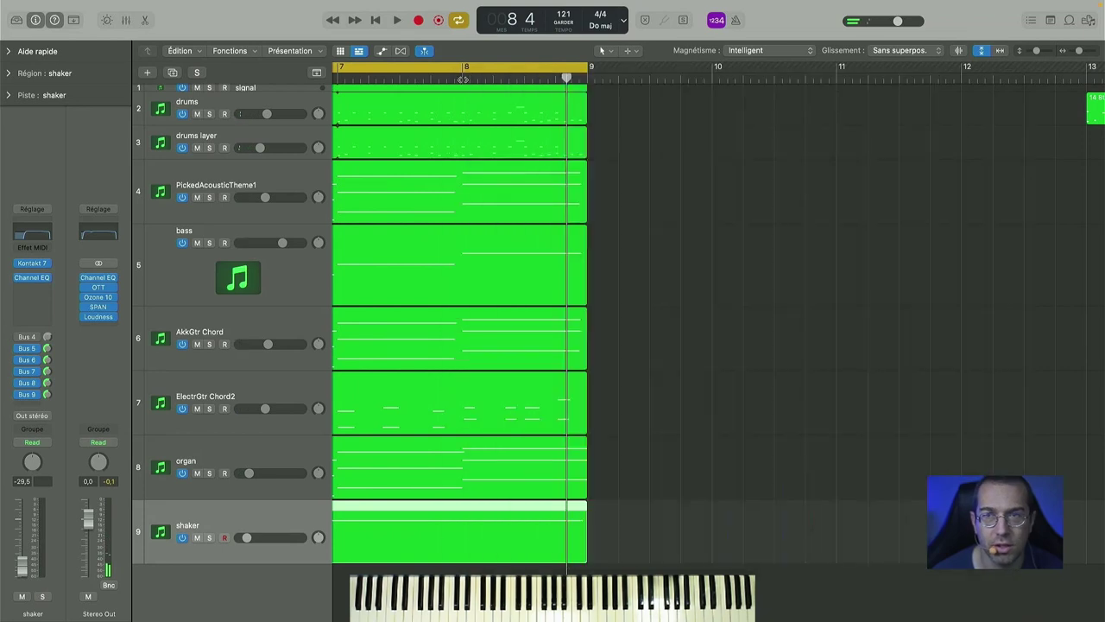
left_click(33, 263)
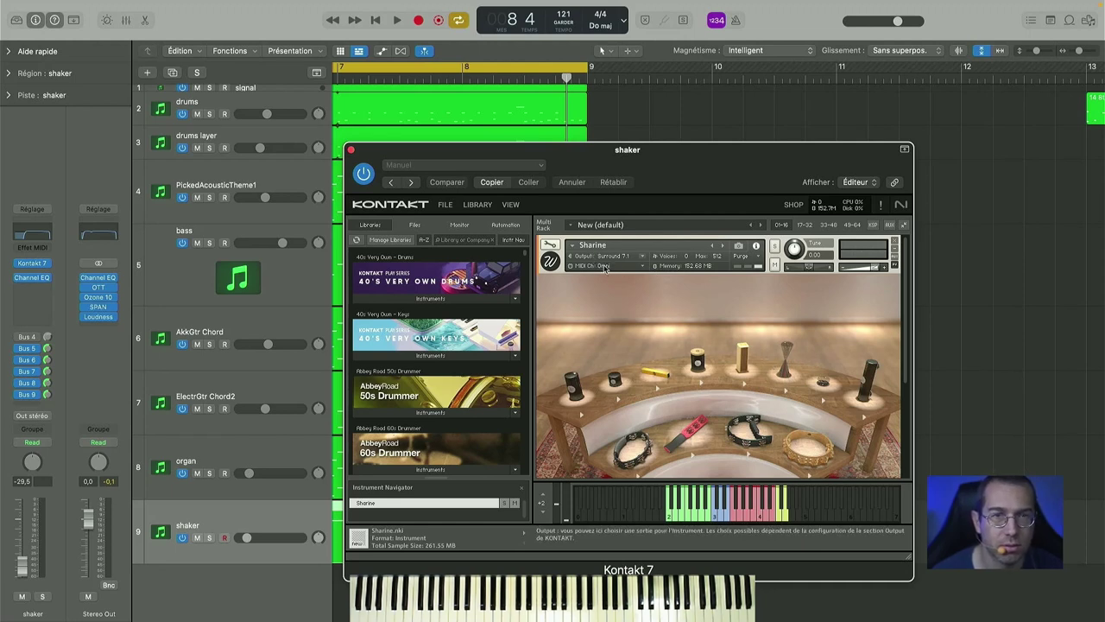
left_click(682, 332)
scroll(682, 336, "down", 2)
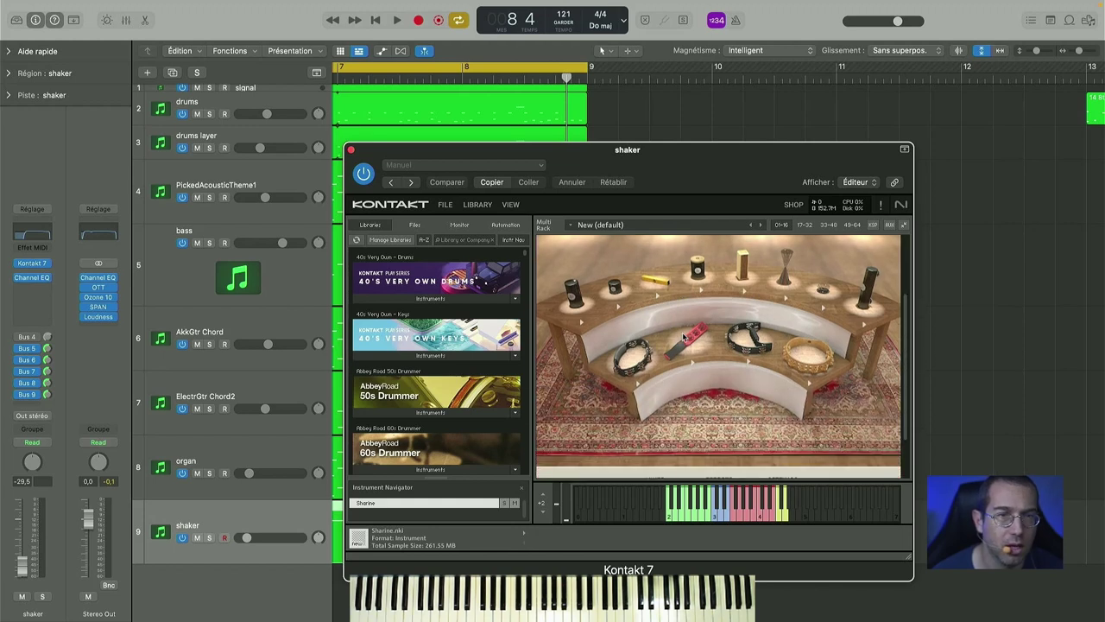
scroll(665, 327, "up", 4)
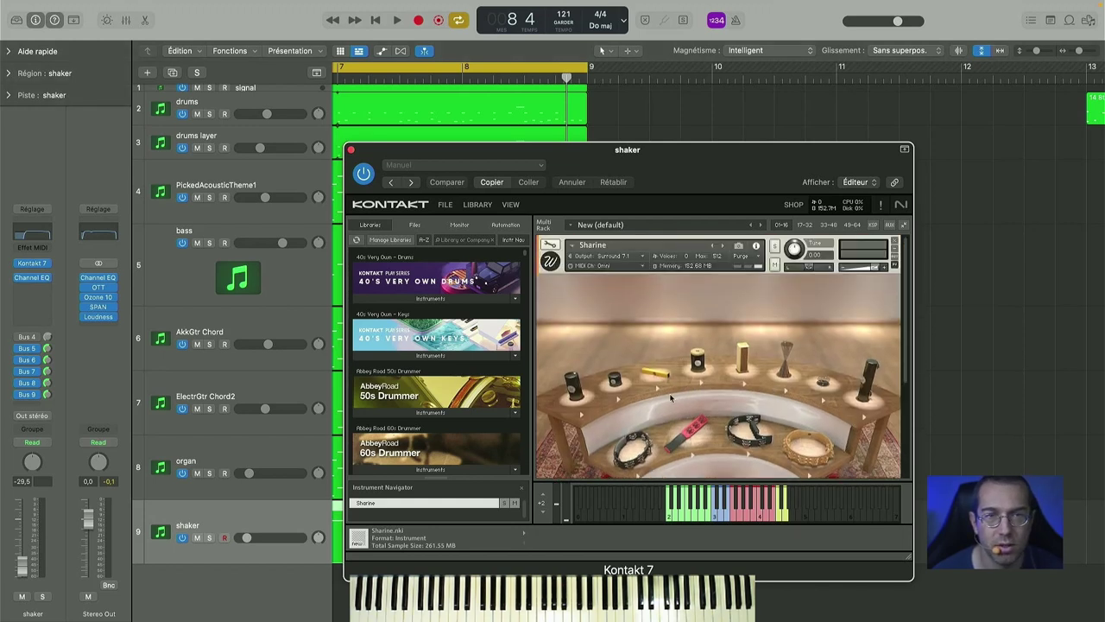
- Solo the shaker and play it alone, then turn its solo off
left_click(208, 537)
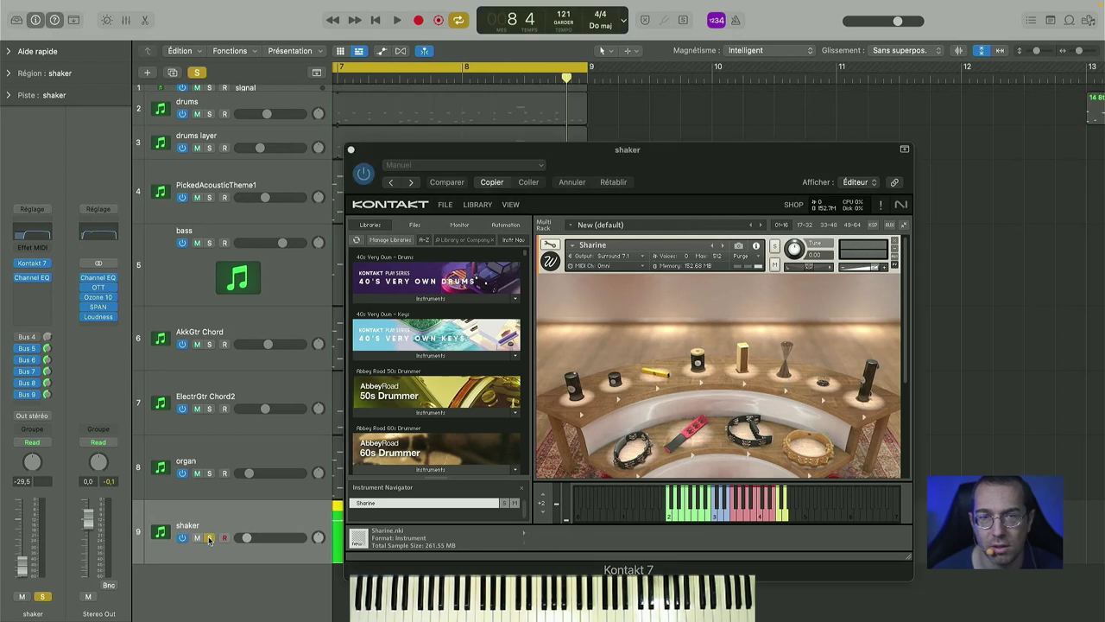
key("space")
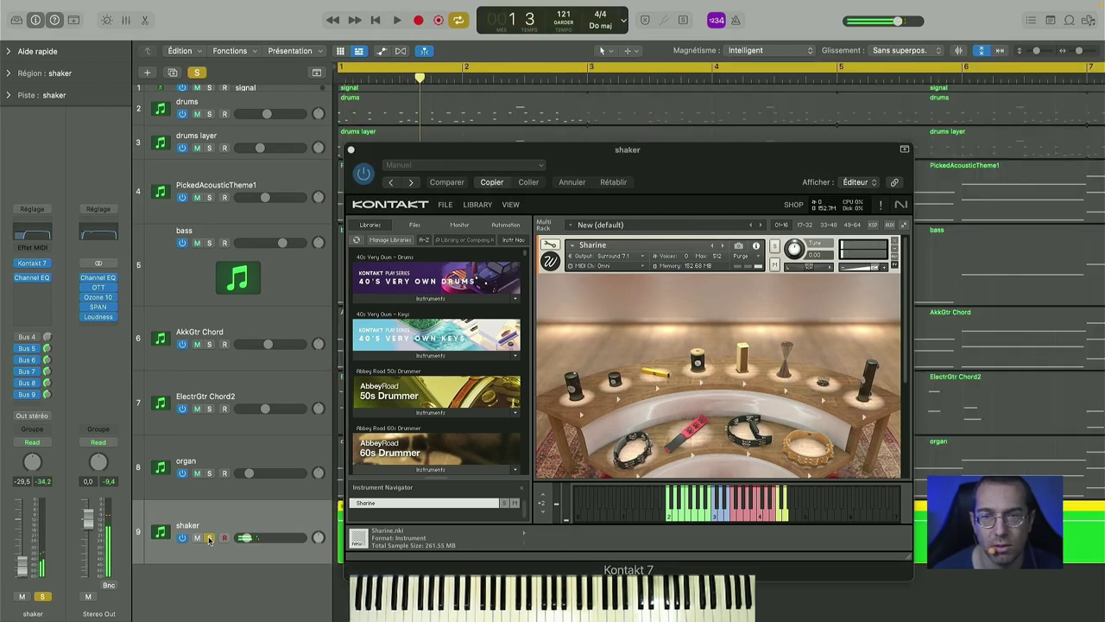
left_click(208, 538)
- Close the shaker instrument and compare the beat with the shaker muted and unmuted
left_click(351, 150)
left_click(197, 537)
key("space")
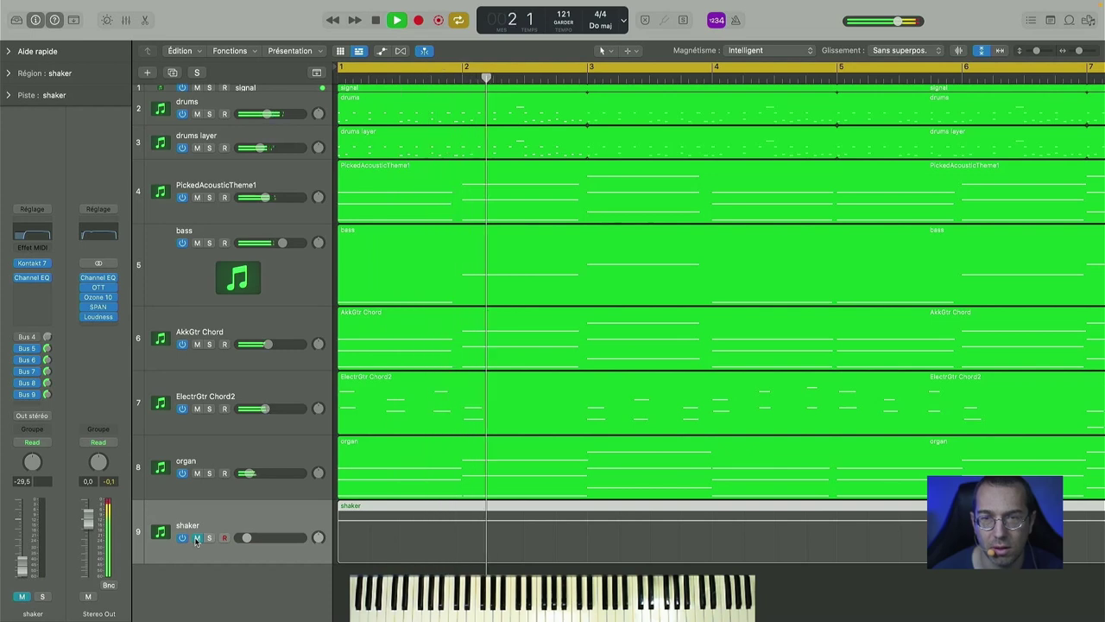
key("space")
left_click(197, 537)
key("space")
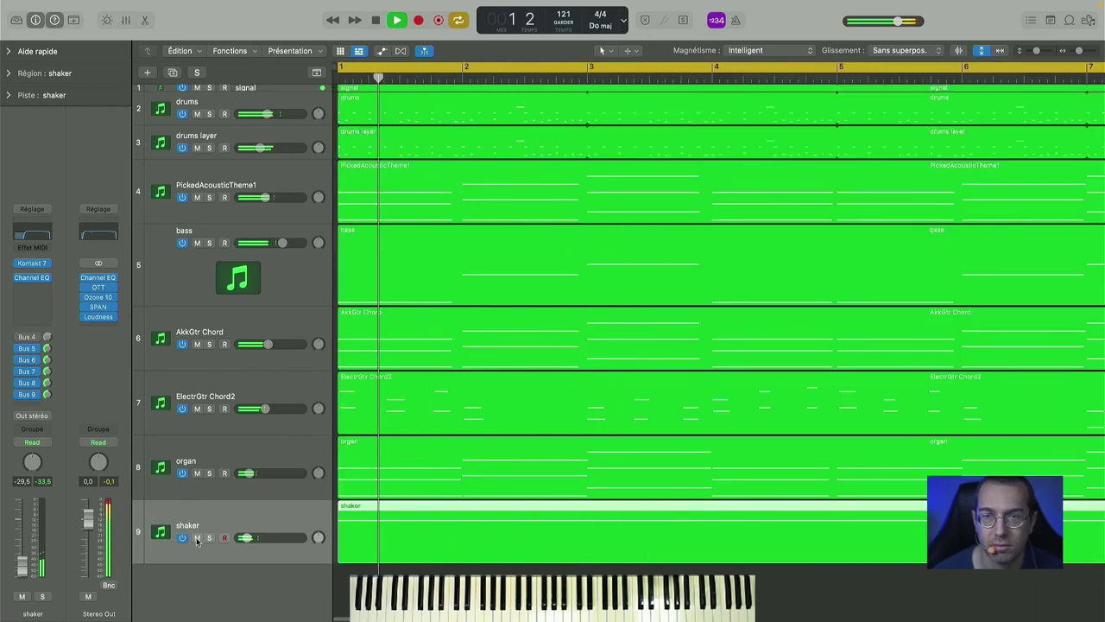
- Mute shaker, organ, ElectrGtr Chord2 and AkkGtr Chord during playback, then stop
left_click(197, 537)
left_click(197, 473)
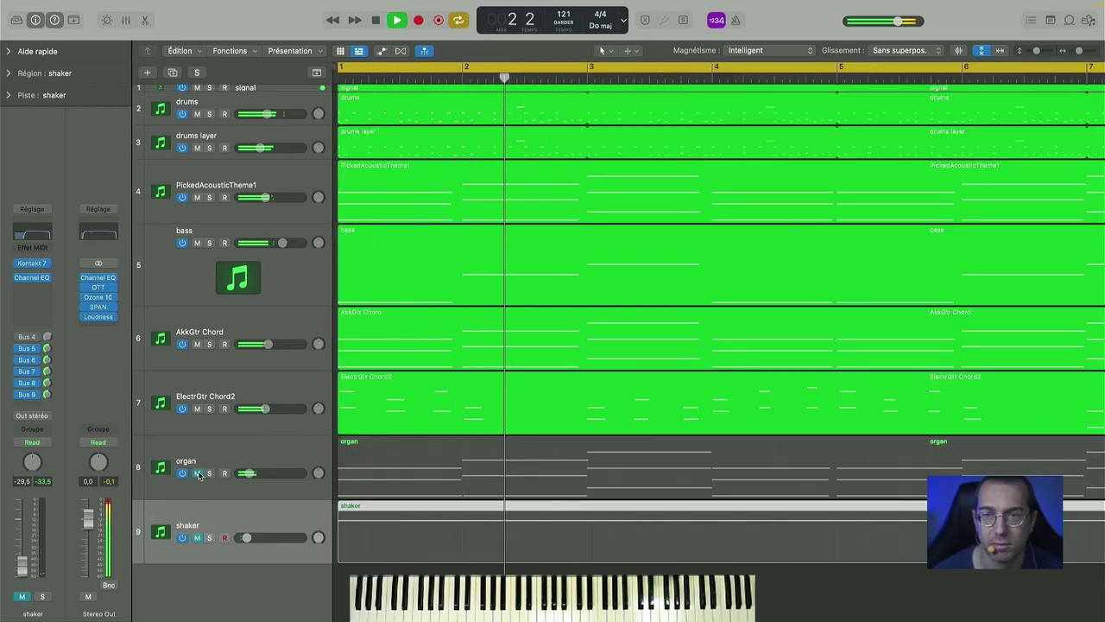
left_click(197, 408)
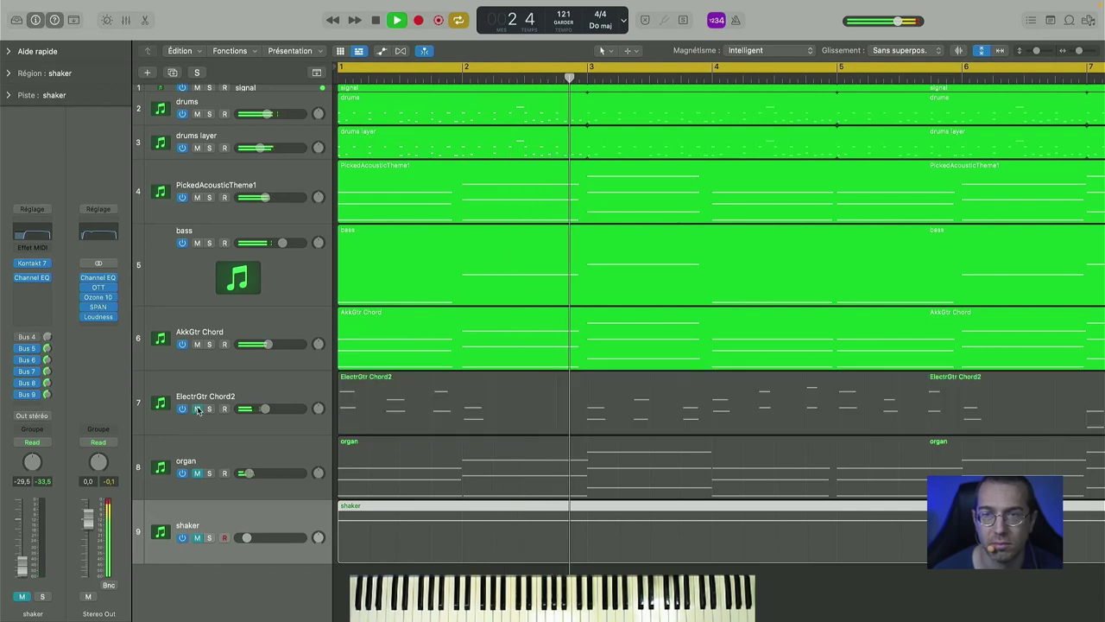
left_click(197, 343)
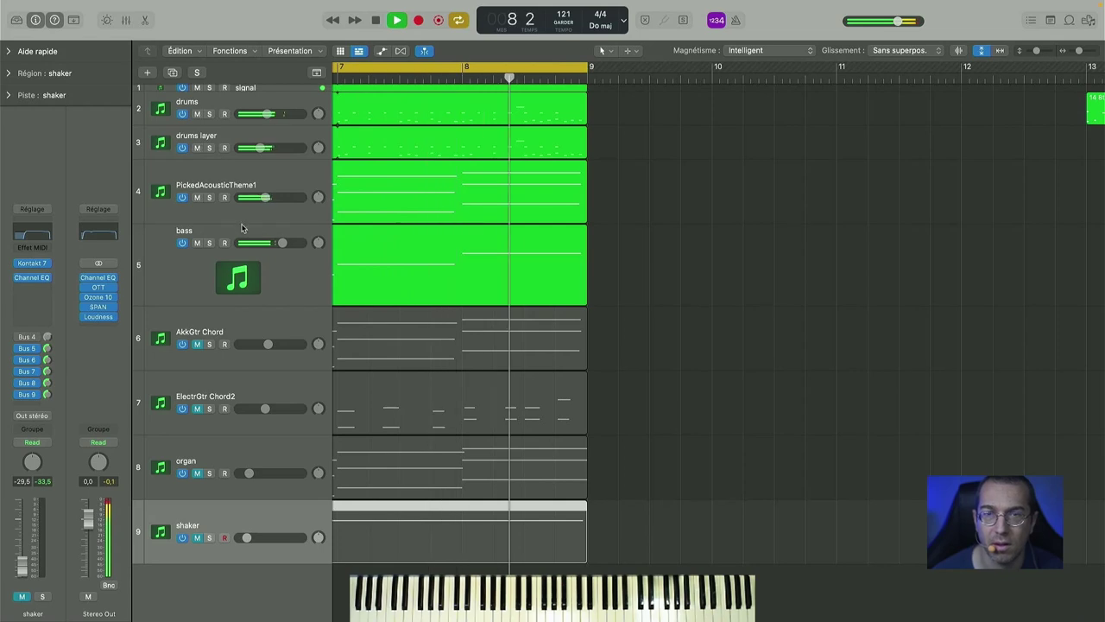
key("space")
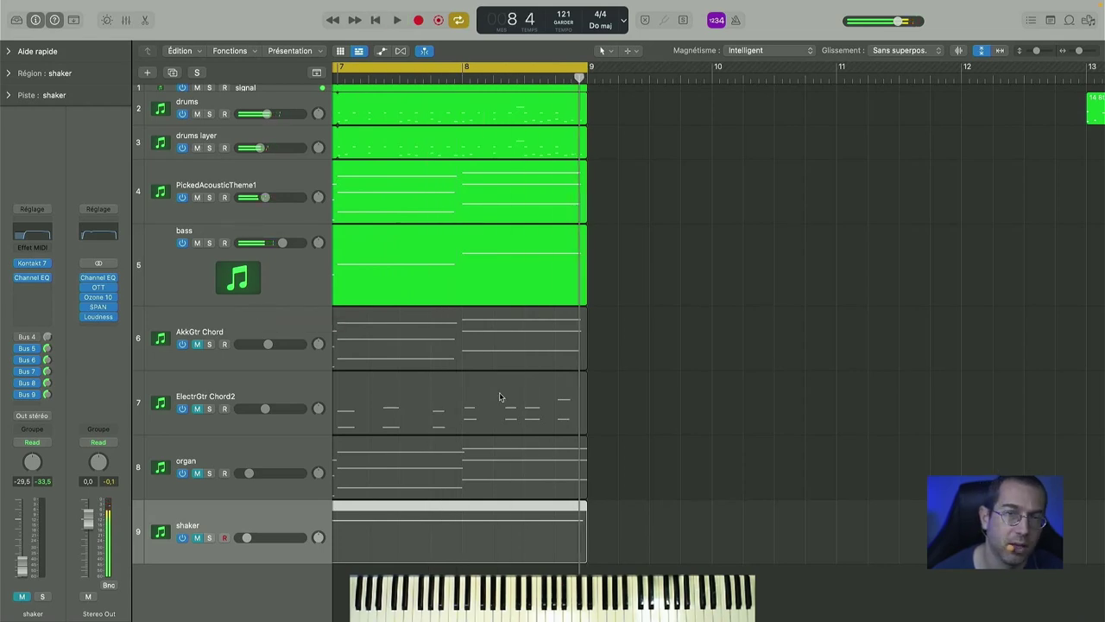
- Select the ElectrGtr Chord2 region and zoom to fit bars 1 to 9 in view
scroll(499, 396, "left", 10)
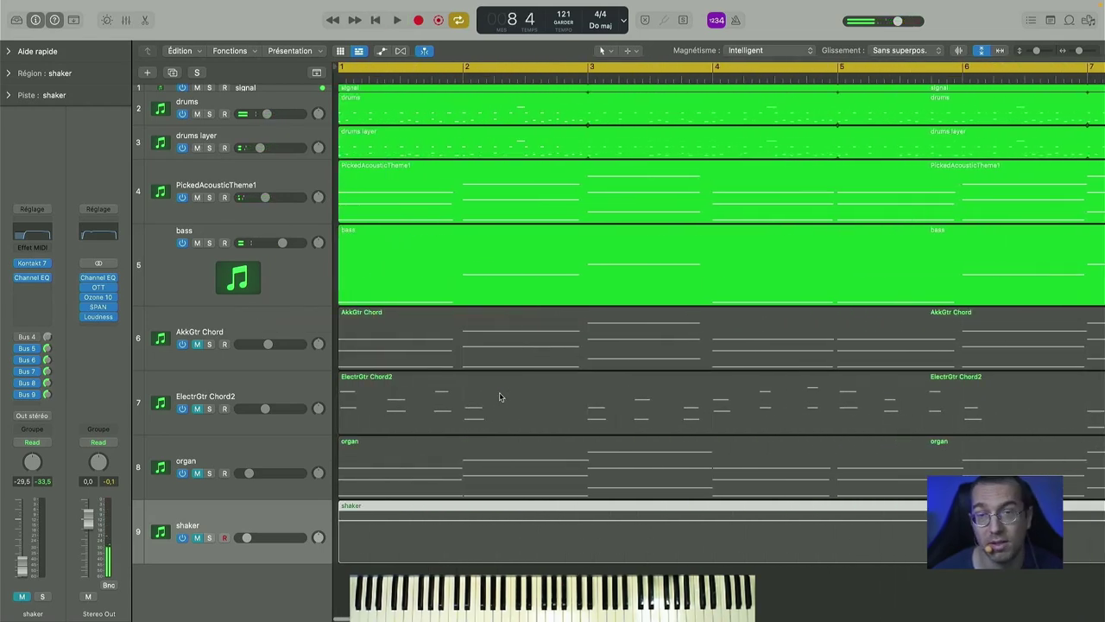
left_click(492, 402)
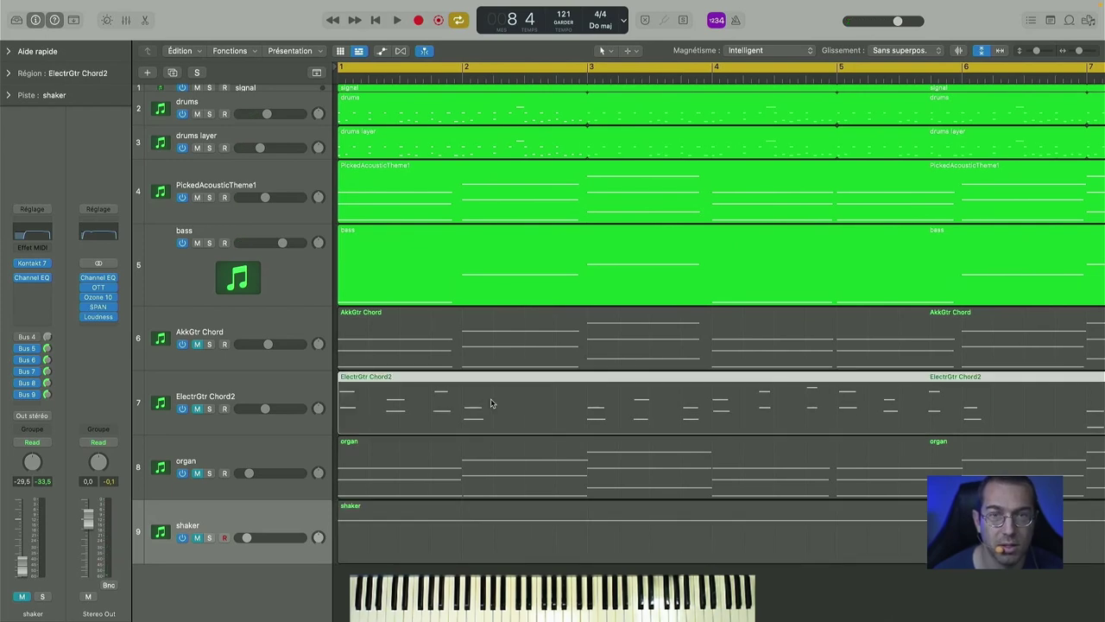
key("z")
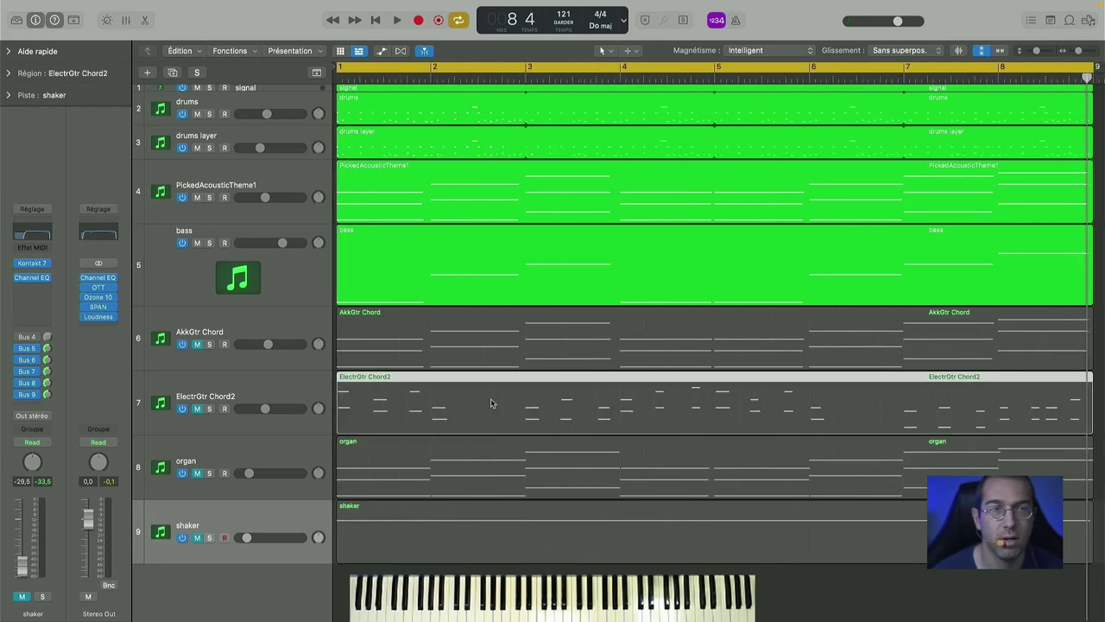